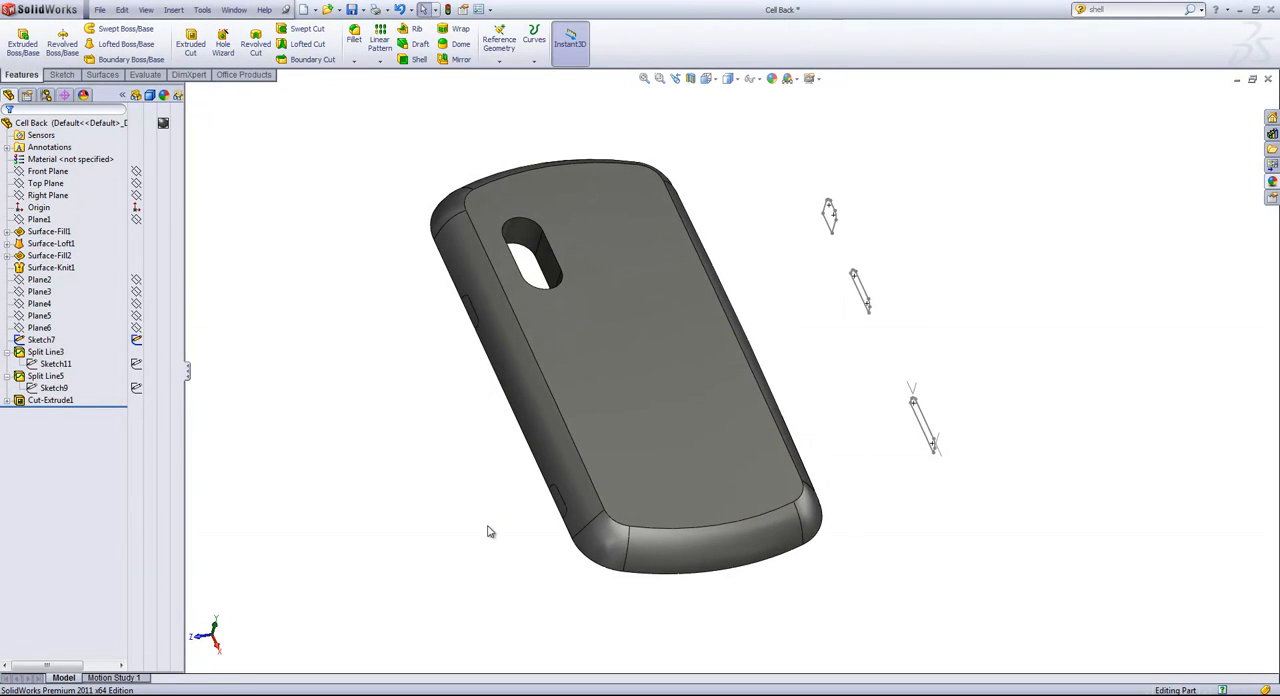
Split the long side face nearest the three-profile sketch by projecting Sketch7 onto it, and hide that sketch.
middle_drag(490, 532, 686, 417)
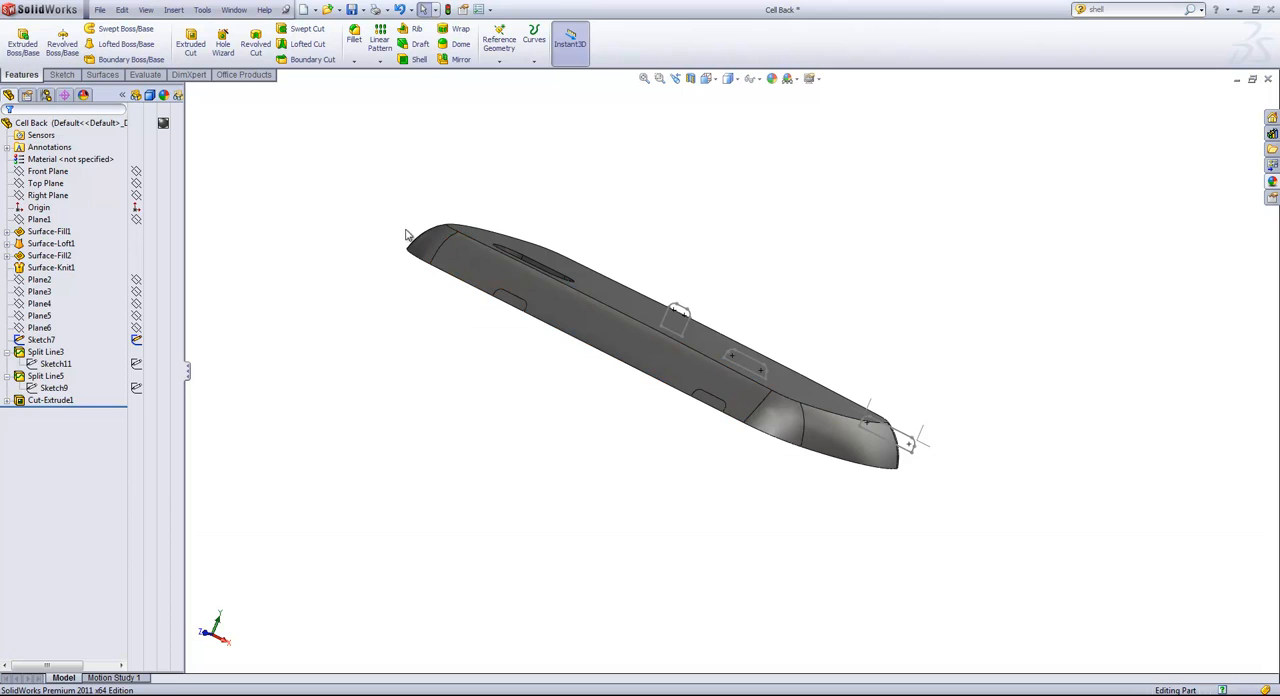
middle_drag(406, 235, 518, 338)
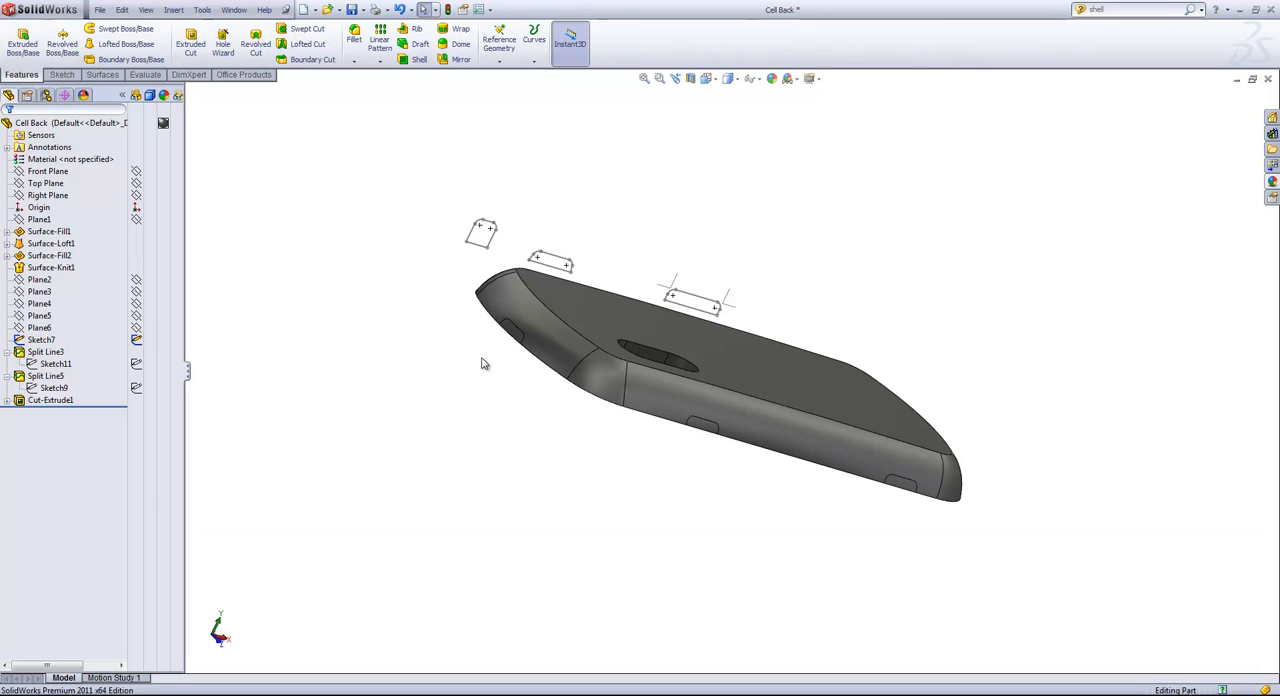
middle_drag(498, 398, 350, 407)
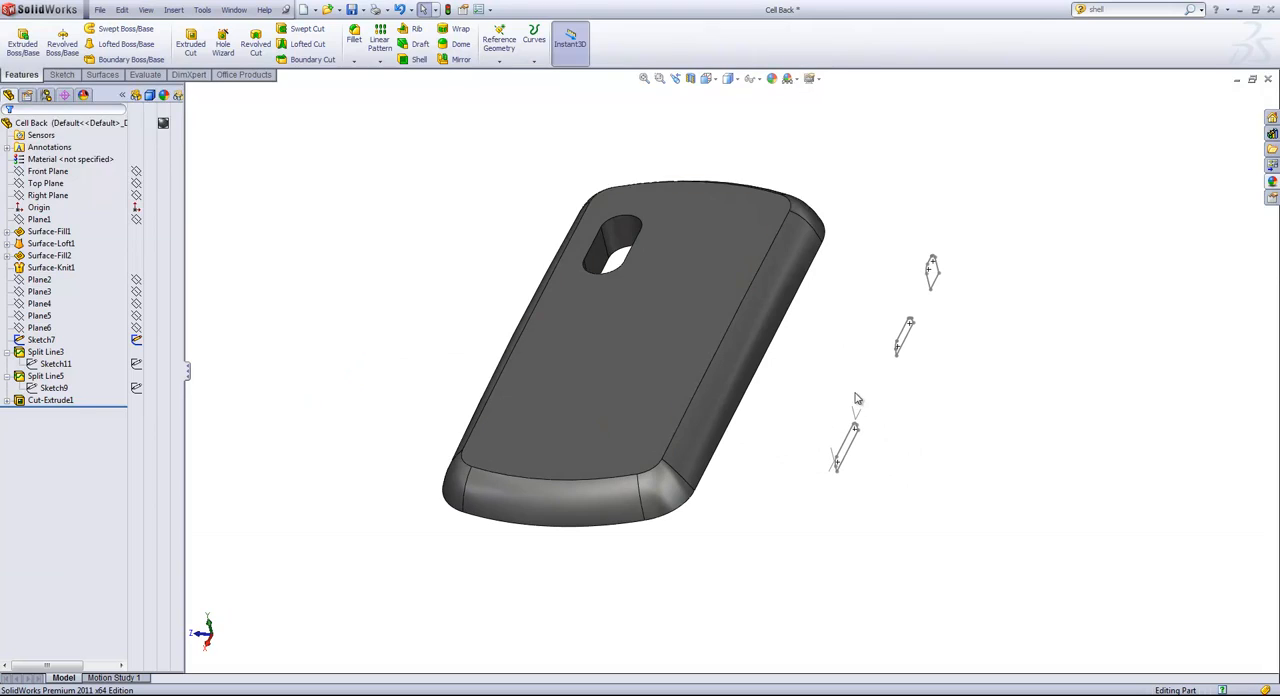
click(532, 62)
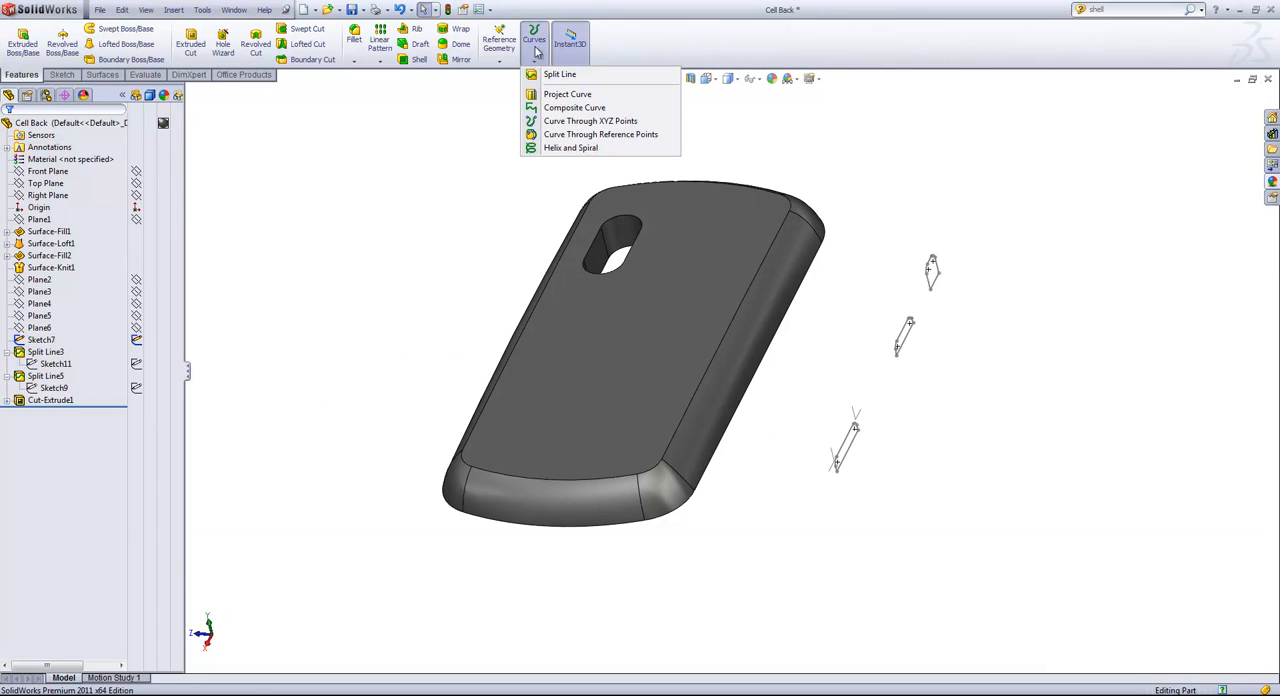
click(557, 77)
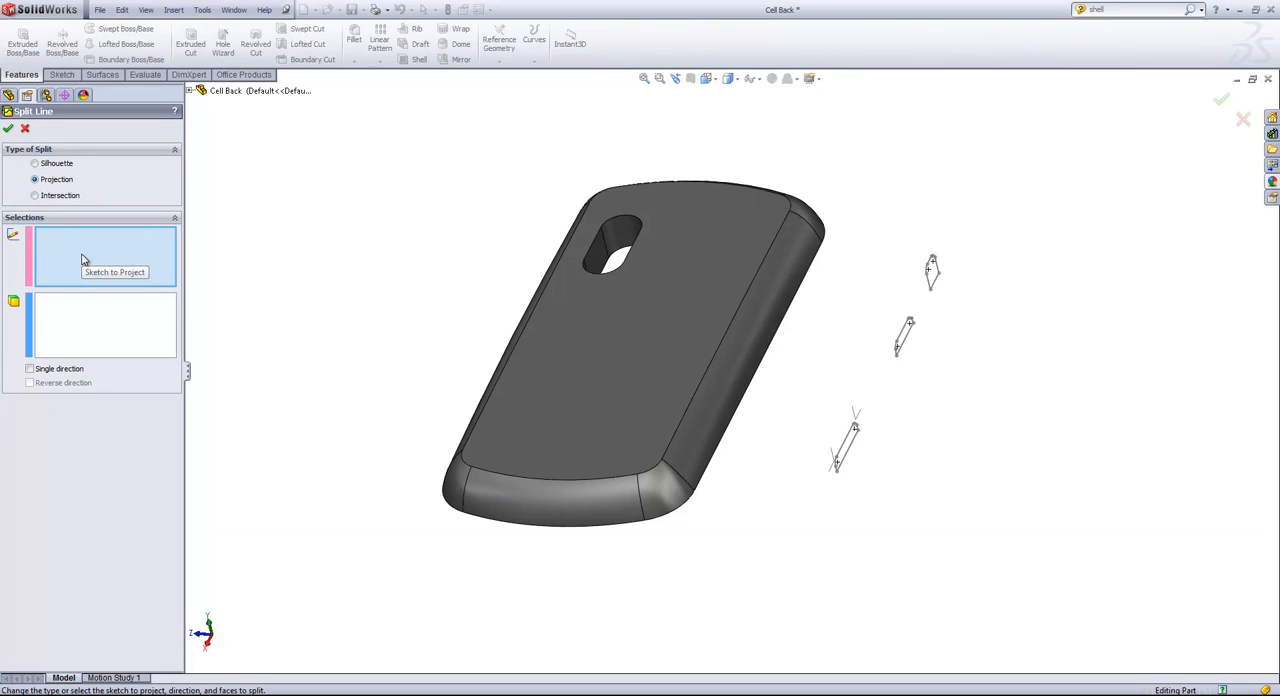
scroll(969, 459, down, 1)
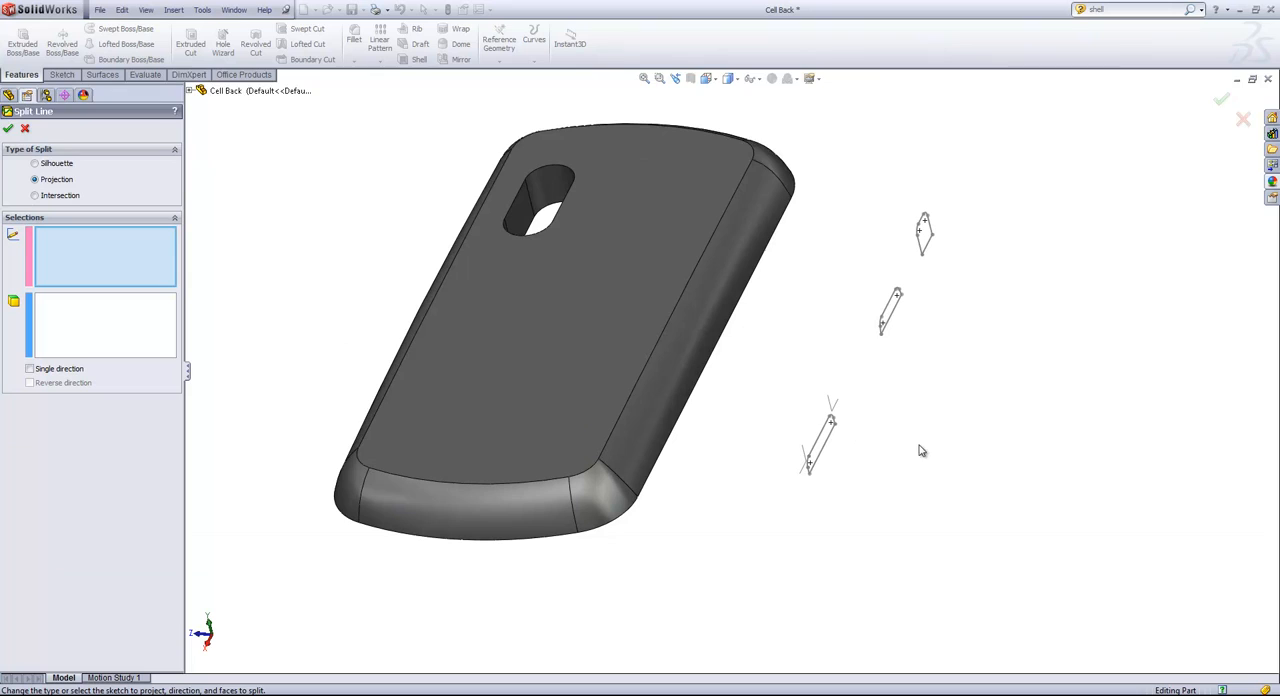
click(826, 454)
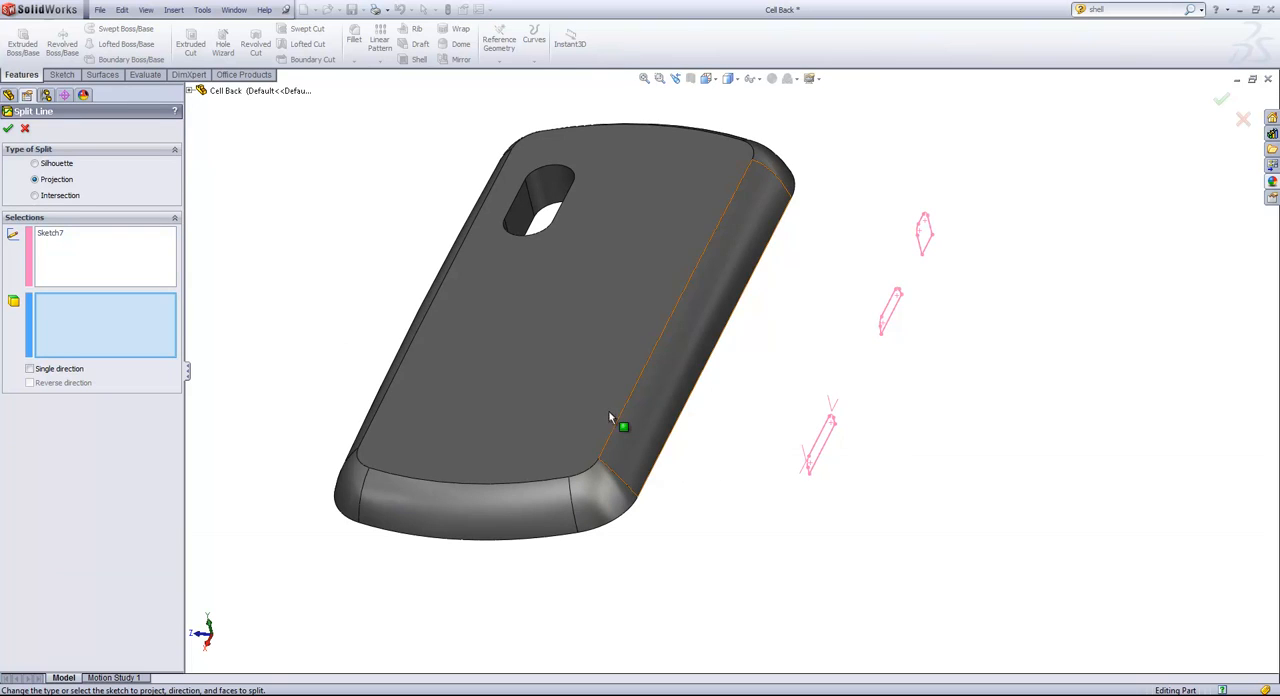
click(699, 355)
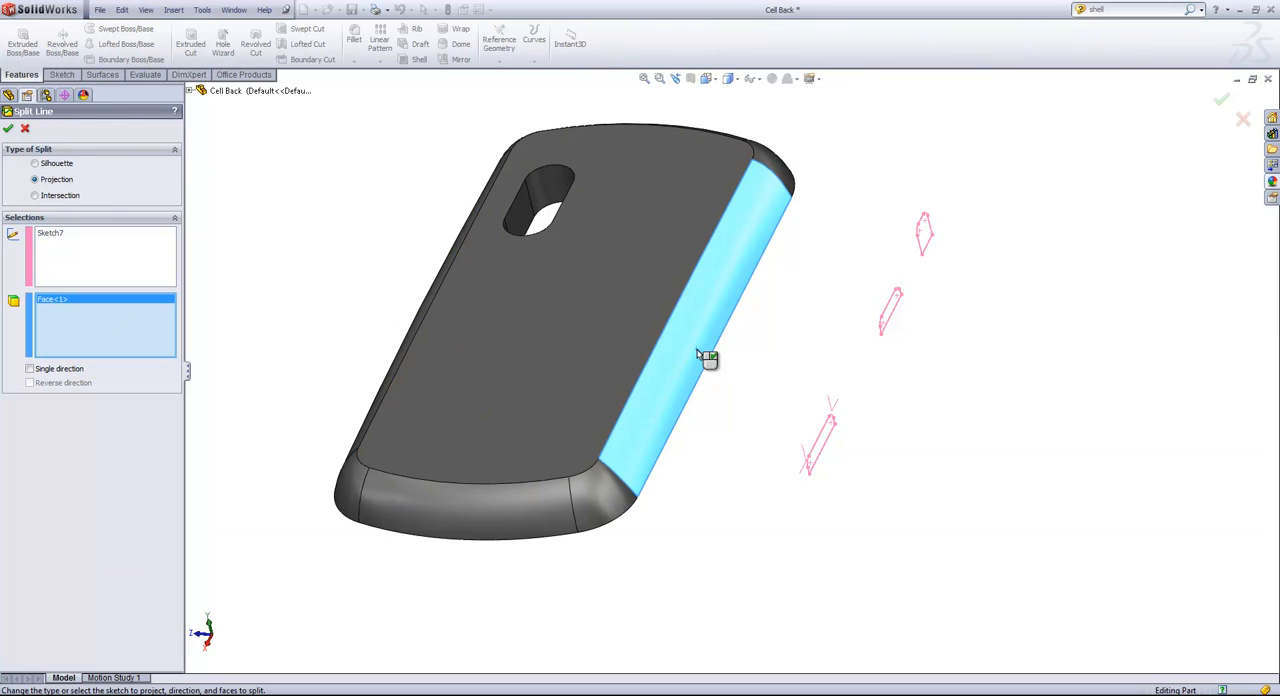
scroll(373, 269, down, 1)
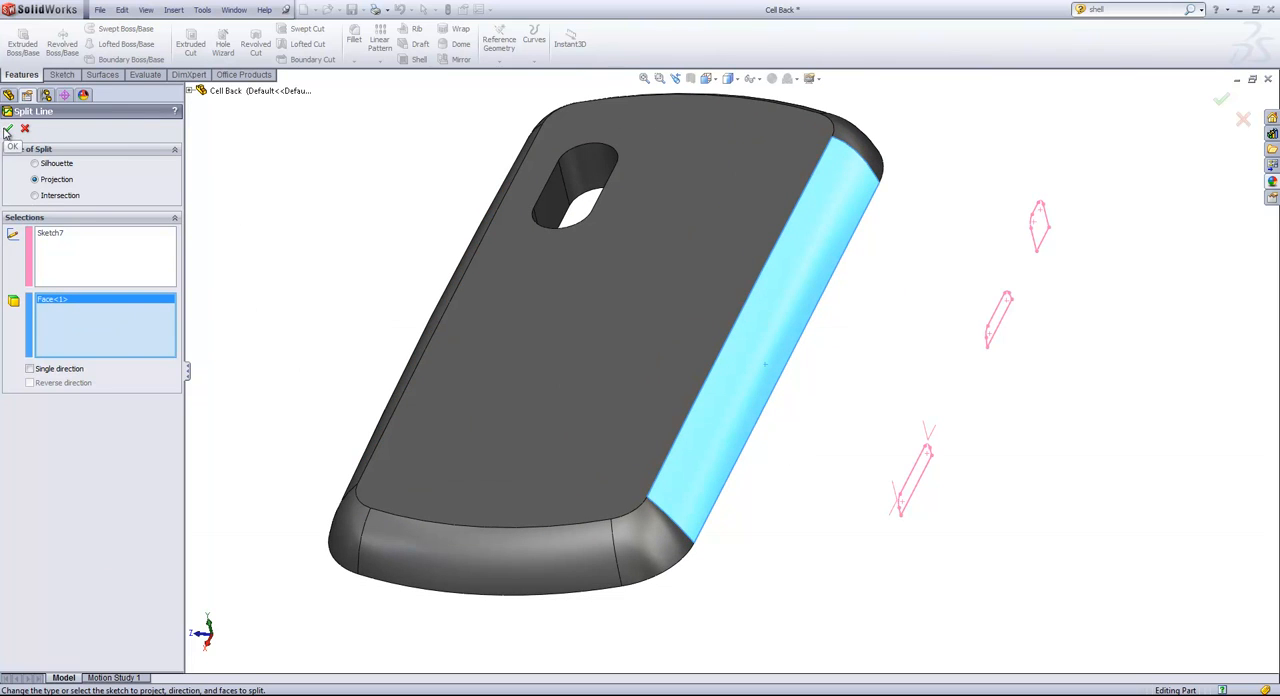
click(8, 129)
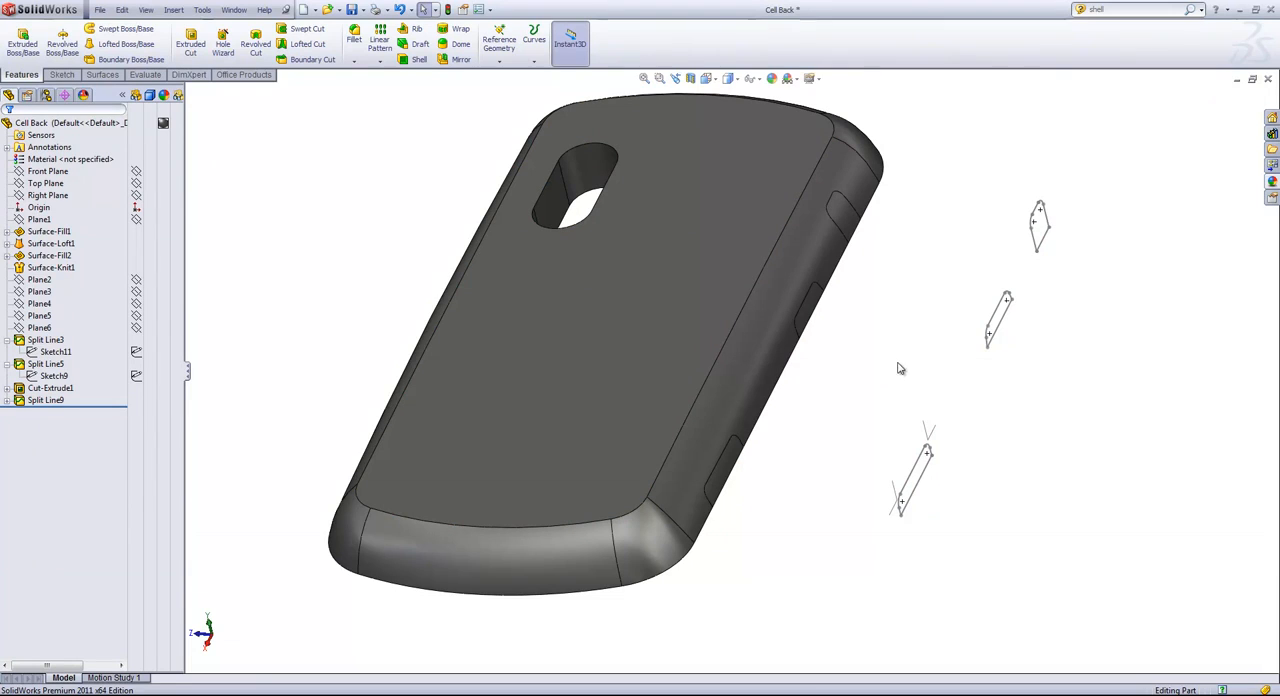
click(1036, 243)
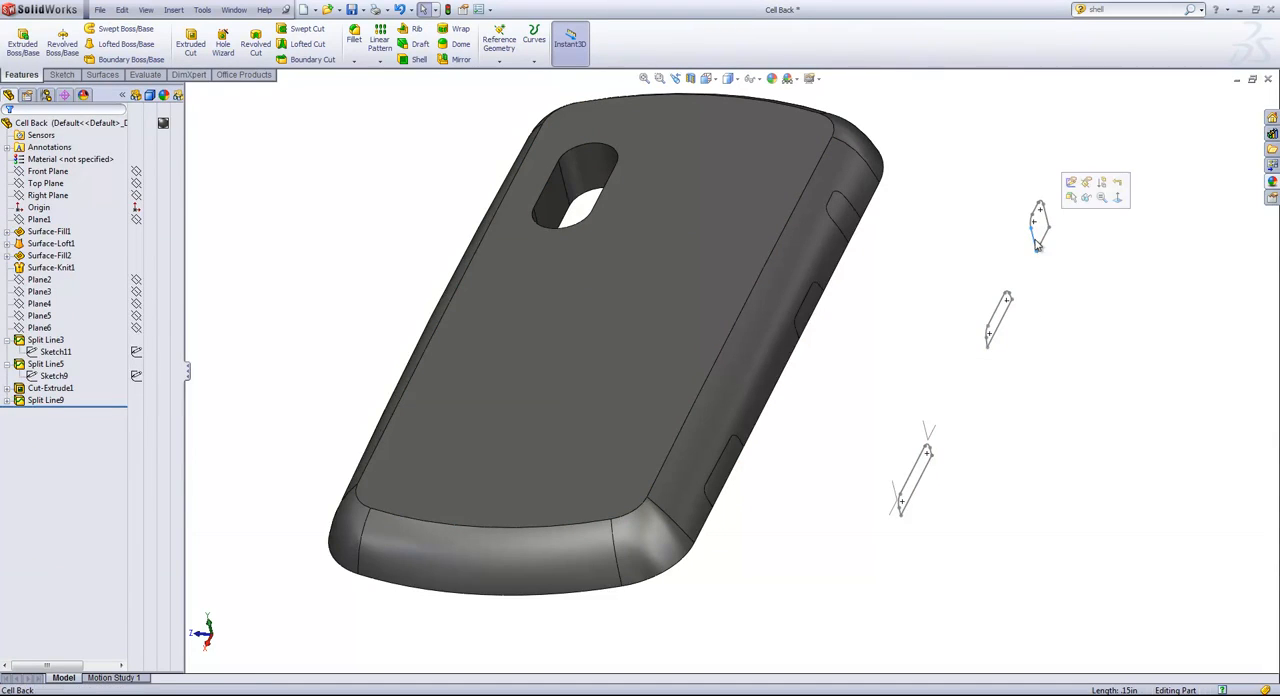
click(1087, 197)
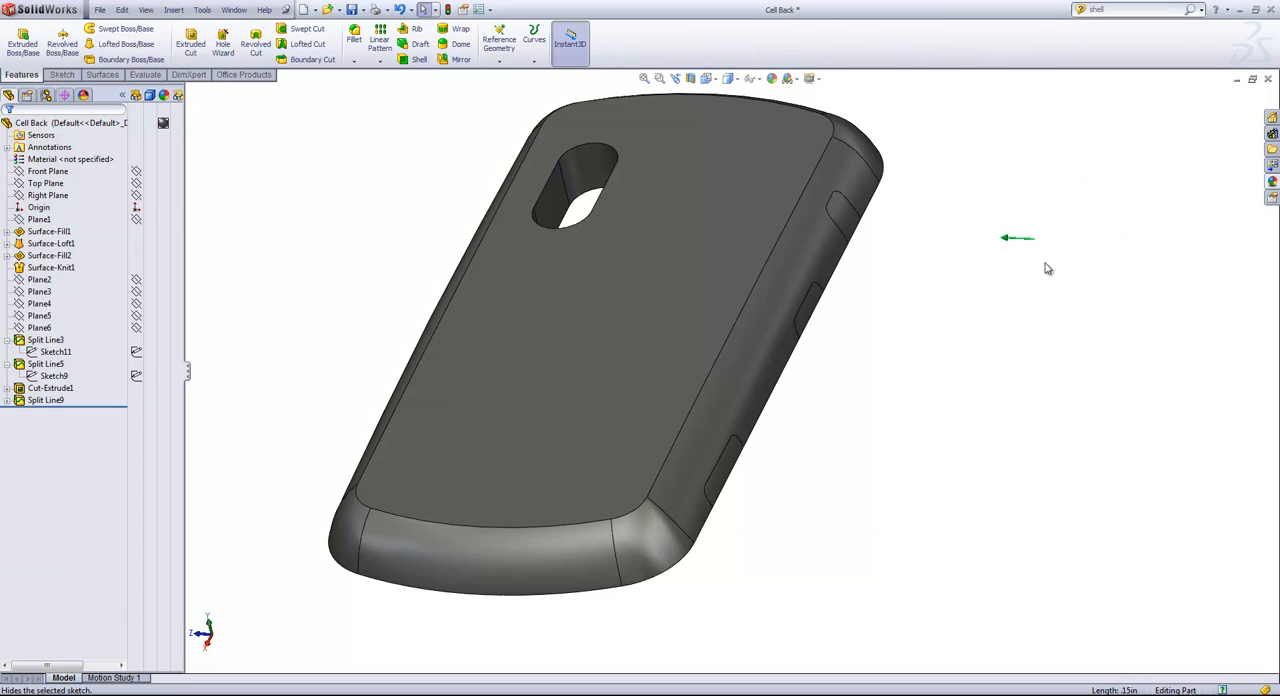
Shell the cell back to a 0.04 in wall thickness, removing the large flat face on its underside.
click(419, 58)
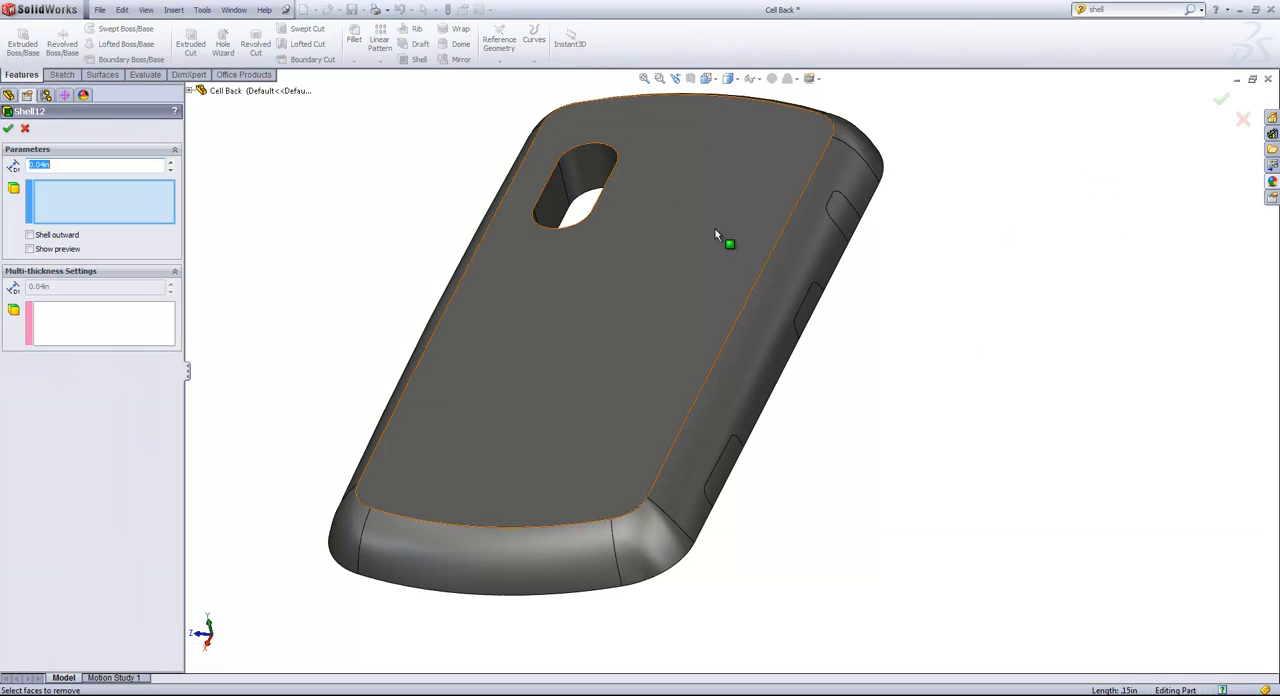
click(68, 209)
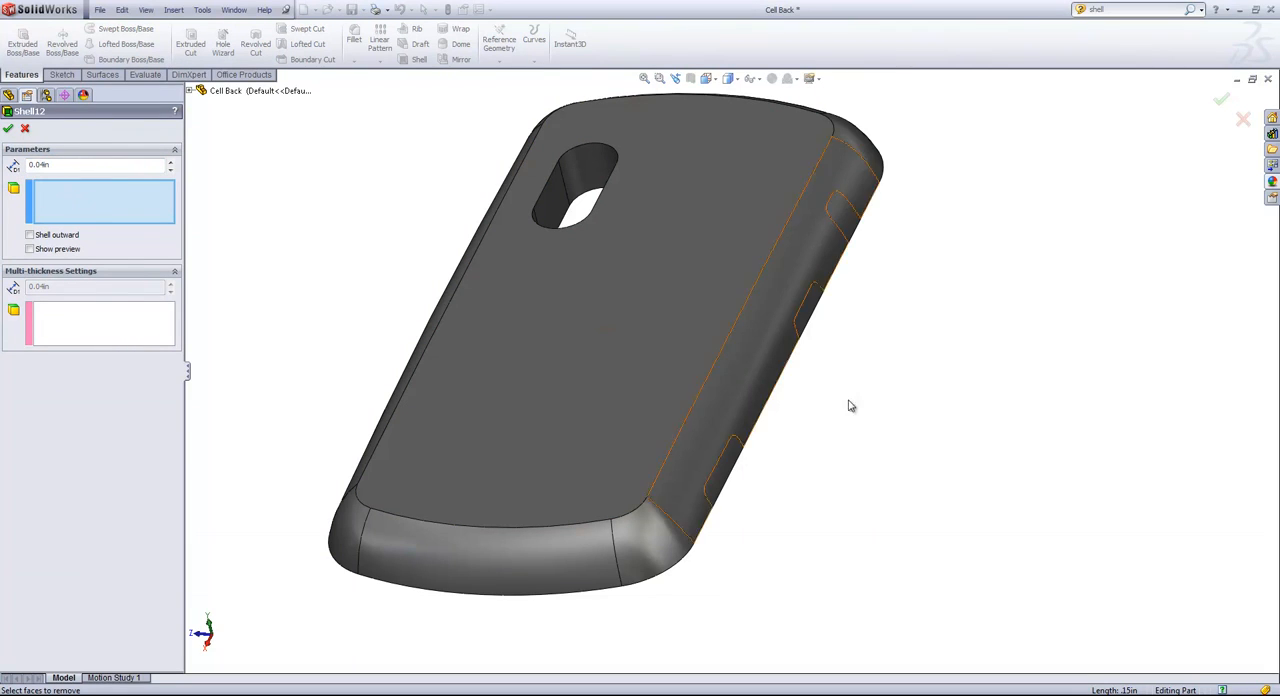
middle_drag(849, 403, 747, 213)
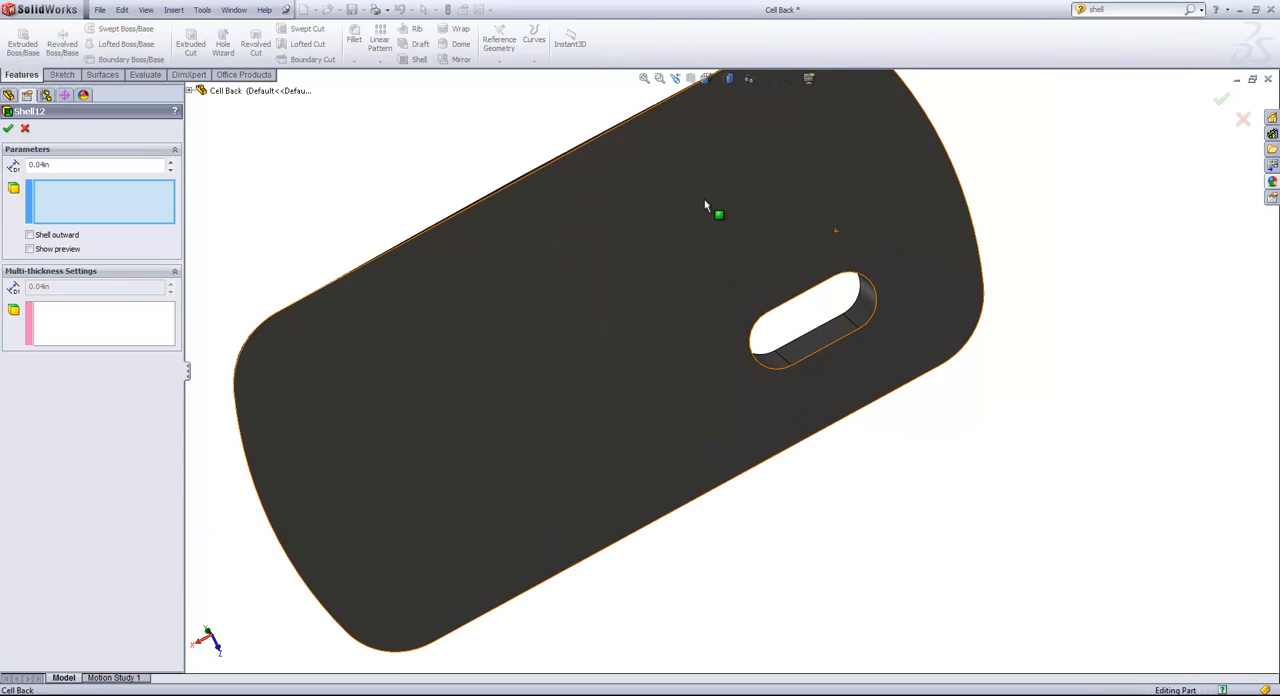
click(692, 248)
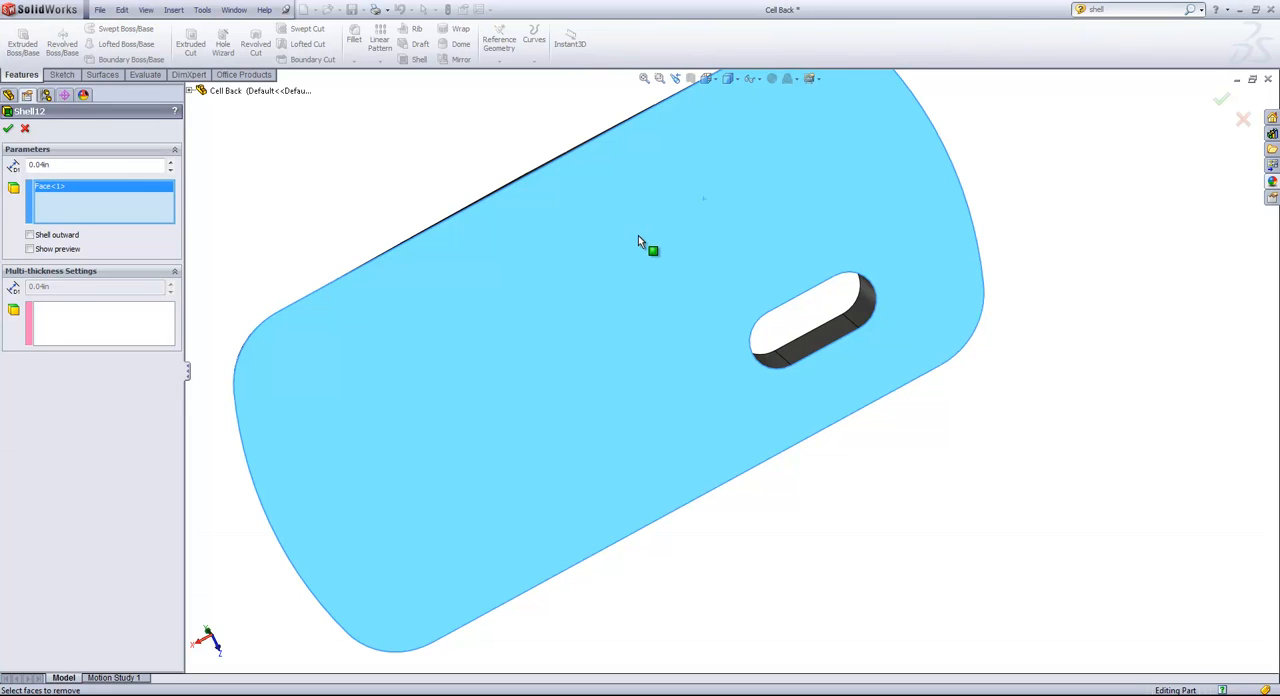
click(8, 129)
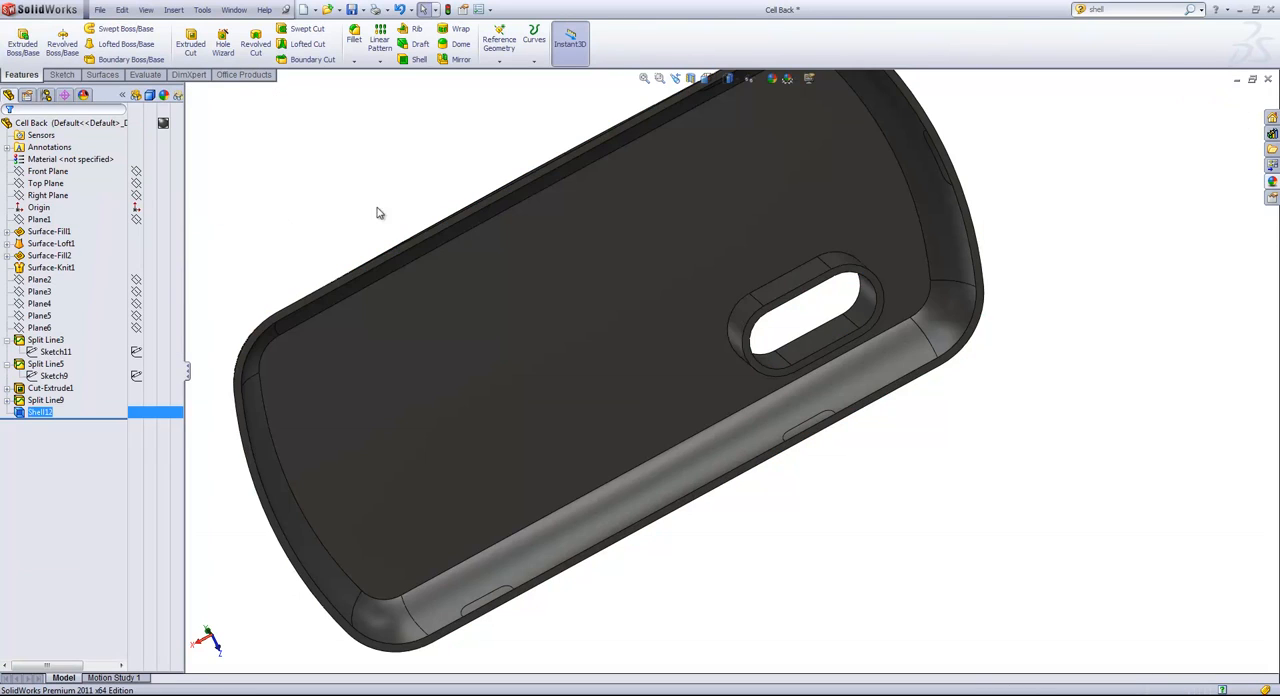
Edit the shell to also remove one straight and one rounded inner wall face of the camera slot.
scroll(564, 306, up, 2)
middle_drag(564, 328, 566, 226)
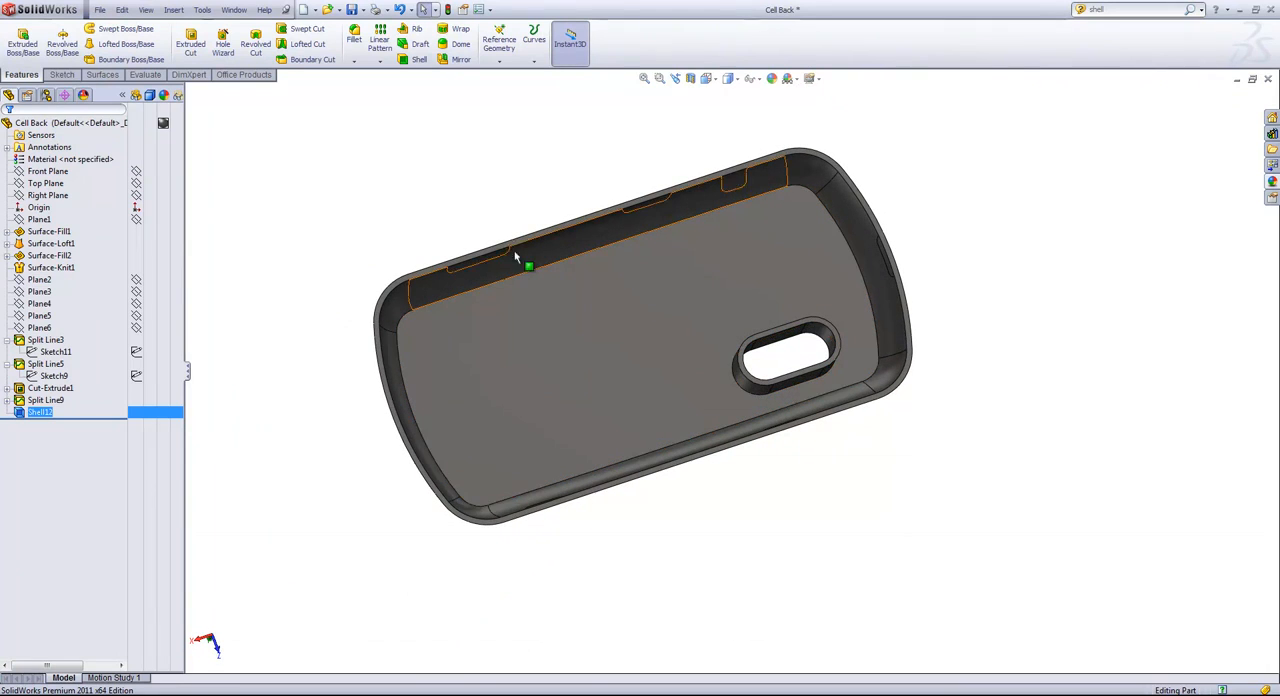
scroll(830, 345, down, 3)
scroll(758, 362, down, 1)
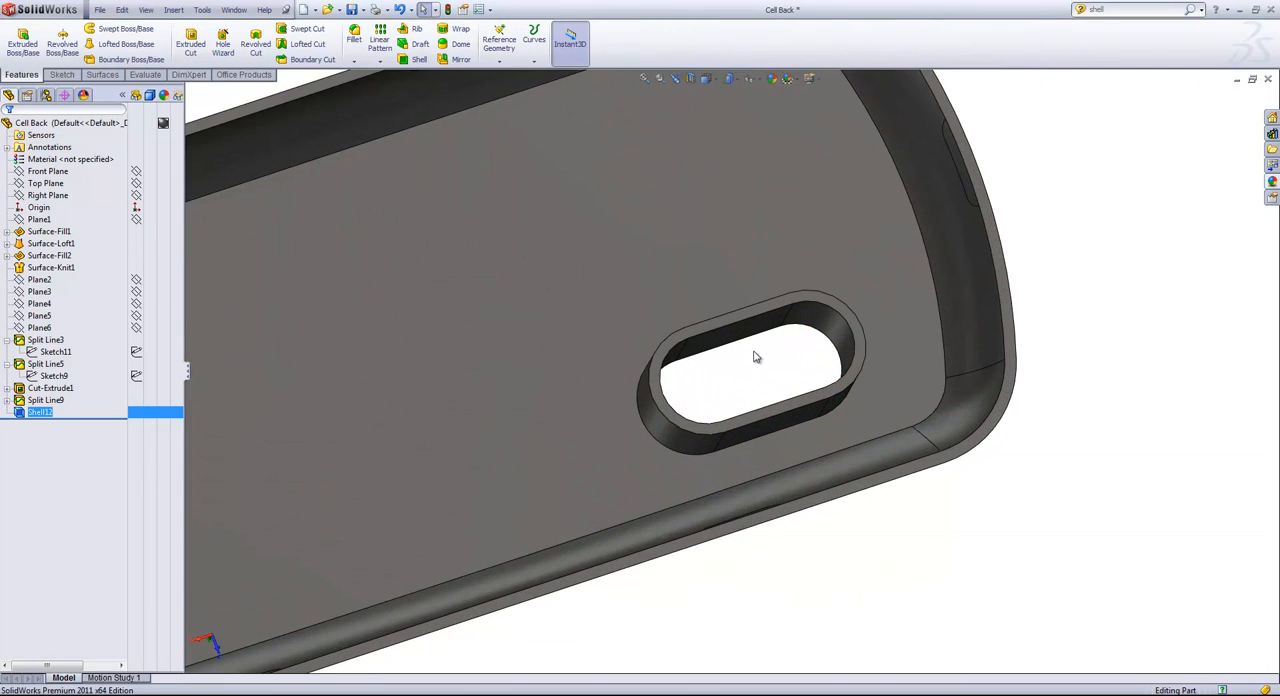
mouse_move(756, 358)
middle_down()
mouse_move(772, 375)
mouse_move(764, 357)
middle_up()
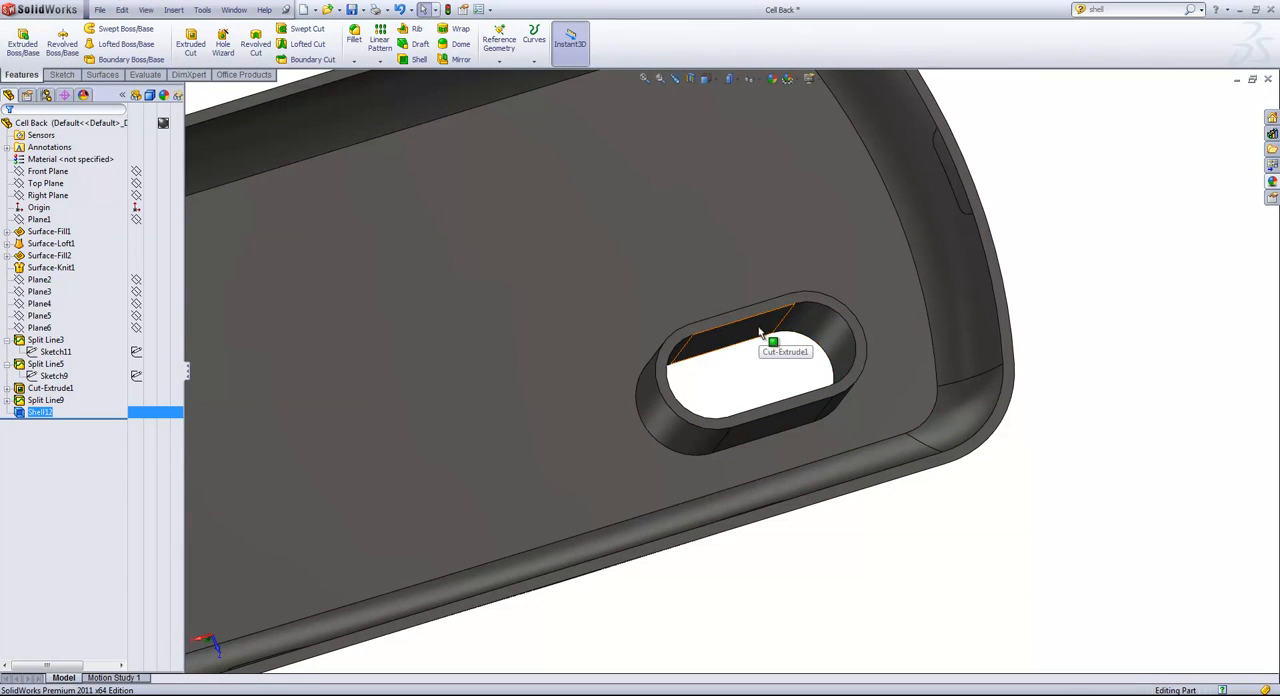
click(753, 376)
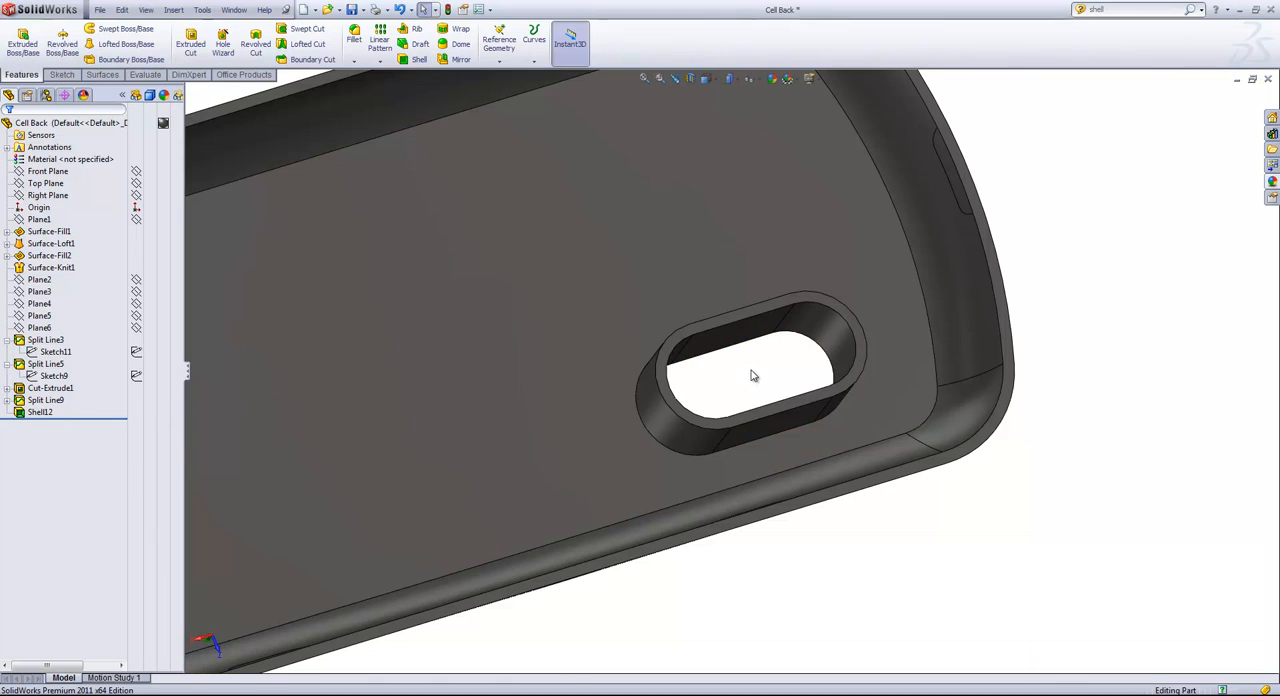
right_click(40, 412)
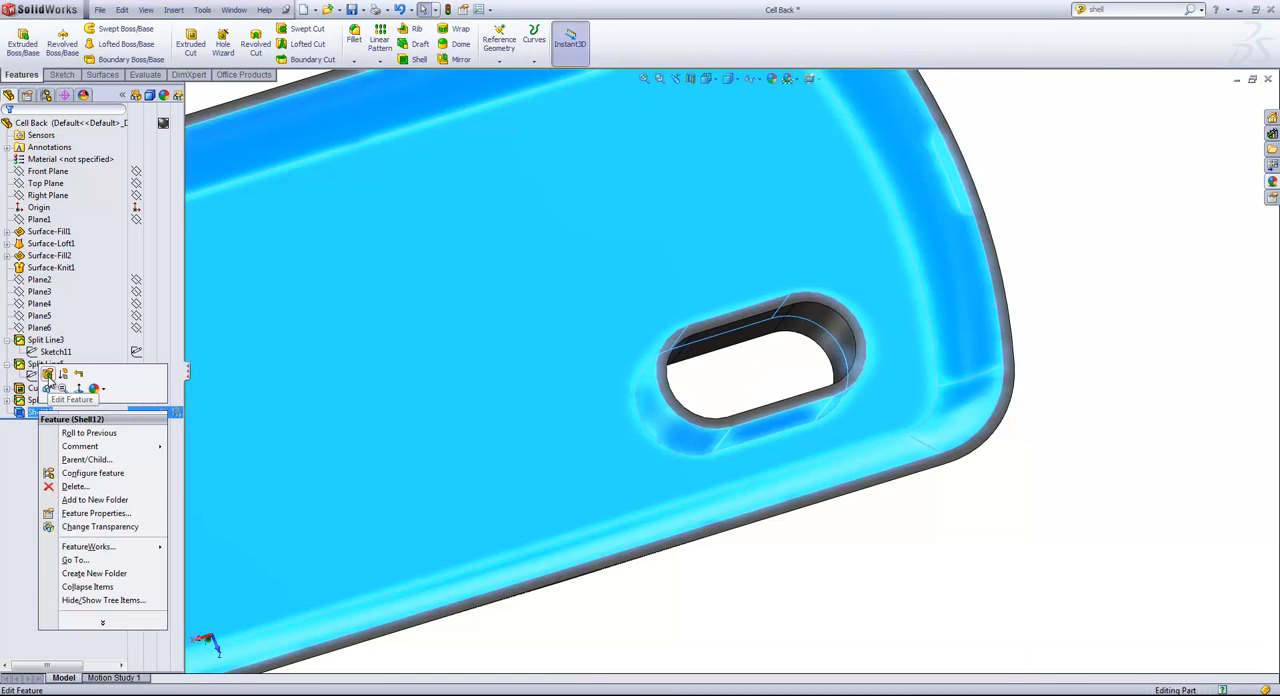
click(47, 374)
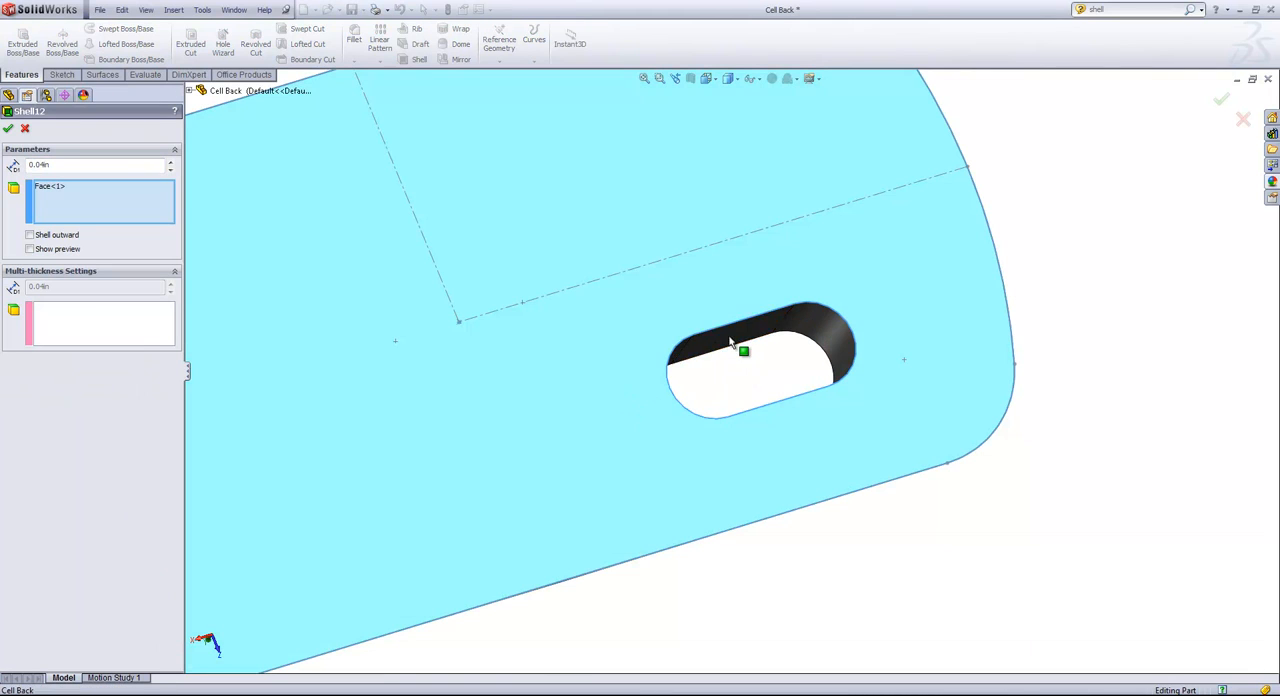
click(740, 348)
click(832, 331)
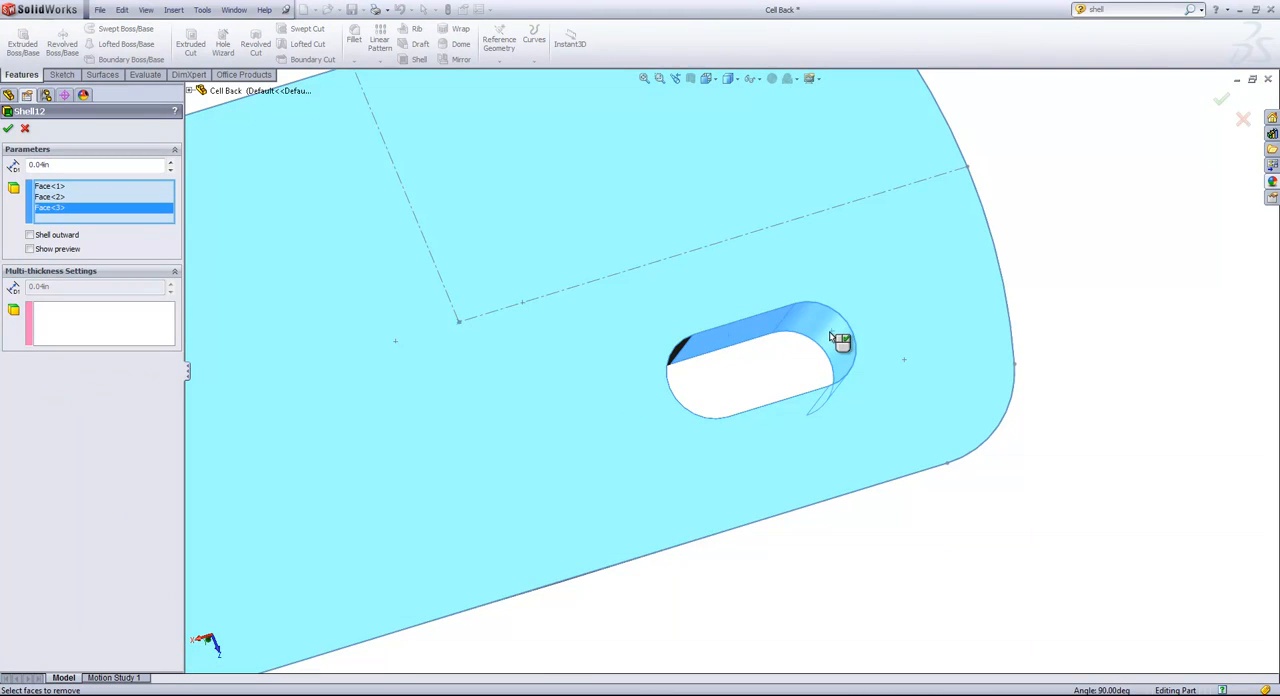
click(9, 127)
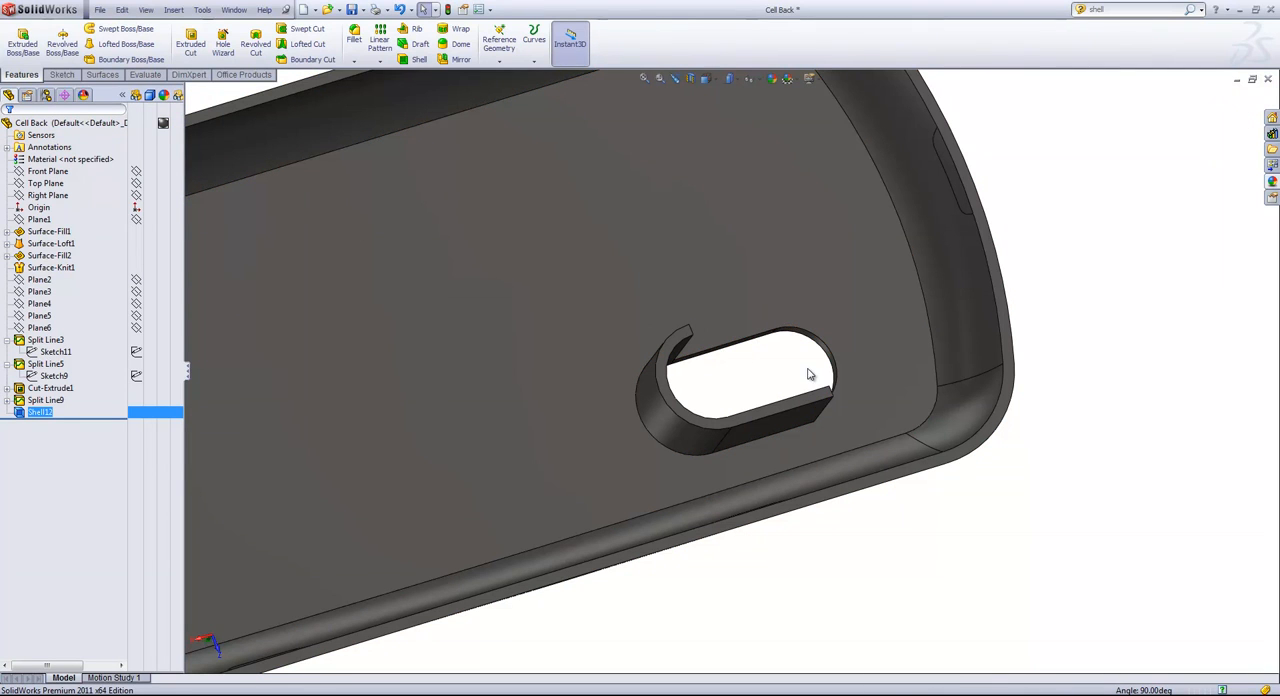
Reopen the shell for editing and add the camera slot's remaining rounded and straight wall faces to the removed faces.
right_click(42, 412)
click(52, 372)
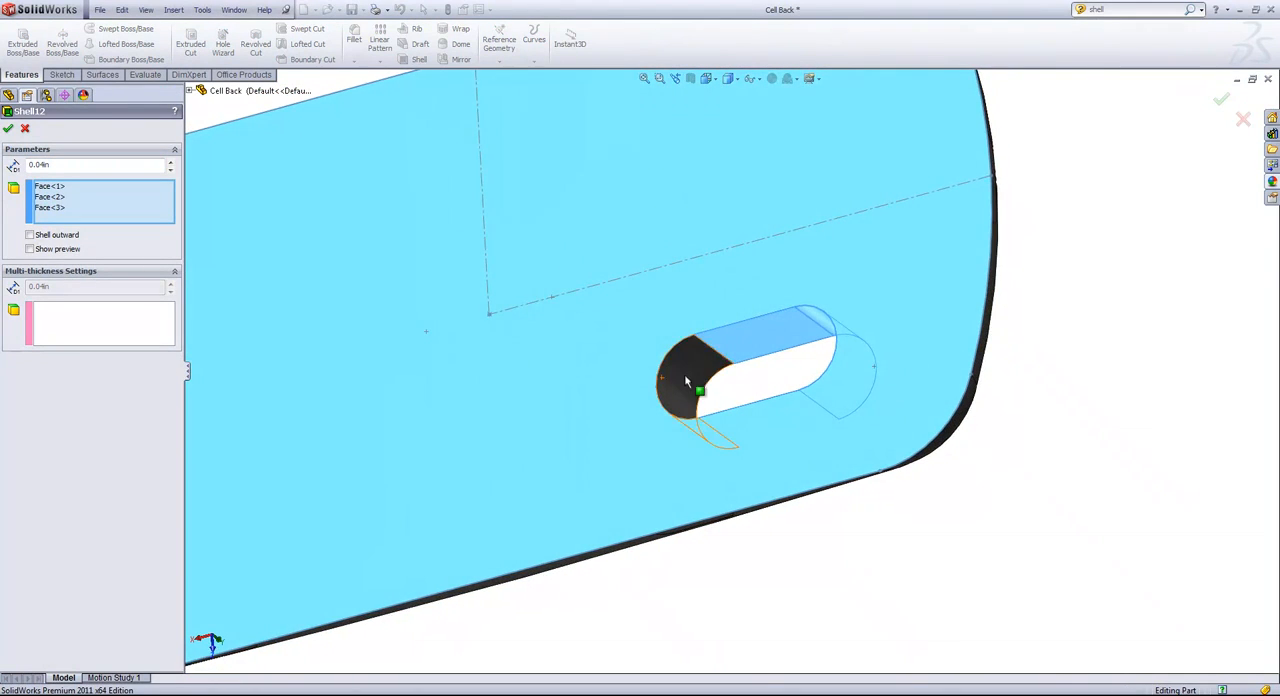
click(686, 381)
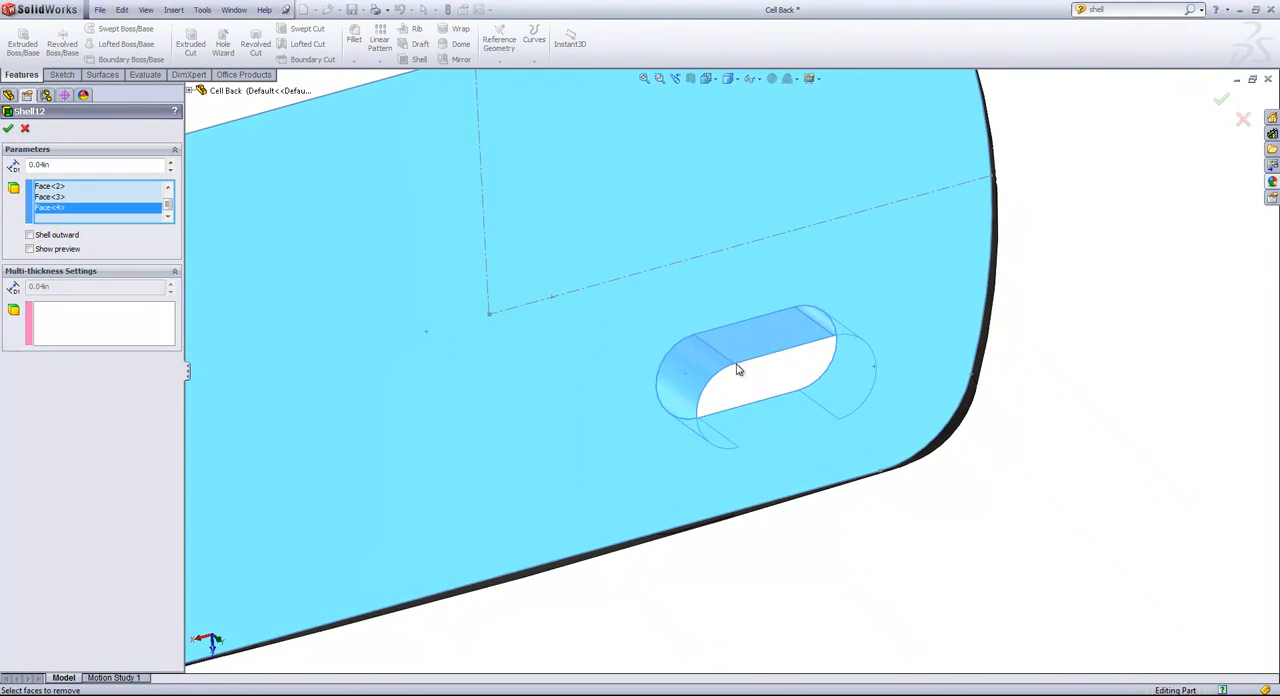
middle_drag(734, 366, 808, 477)
click(805, 452)
key(f)
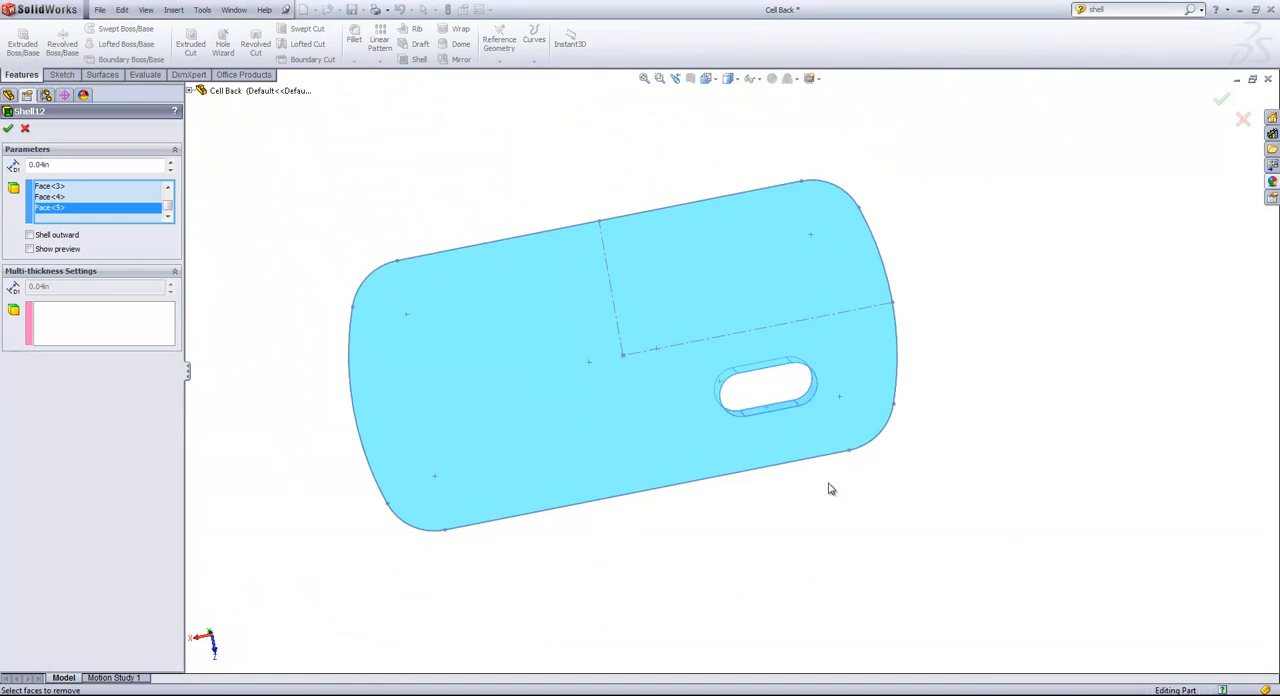
Add the split face on the case's end and the two split faces on the adjacent long side to the shell's removed faces.
middle_drag(826, 380, 603, 395)
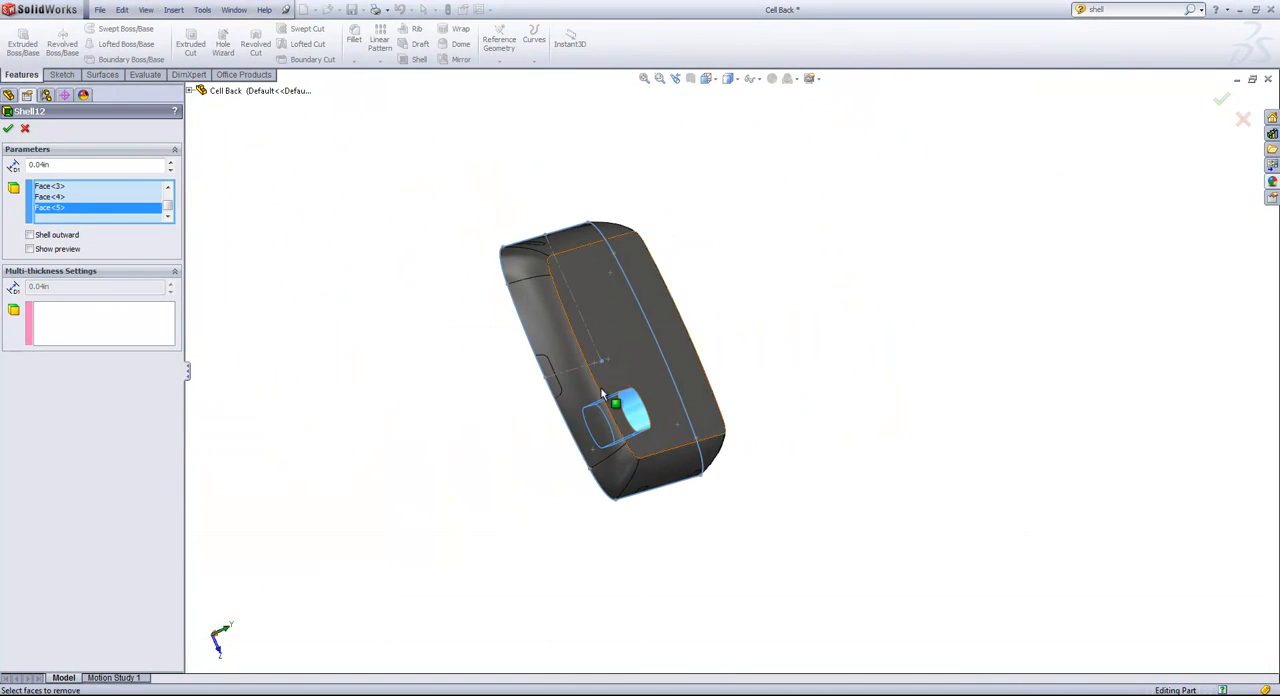
click(545, 370)
middle_drag(820, 588, 727, 450)
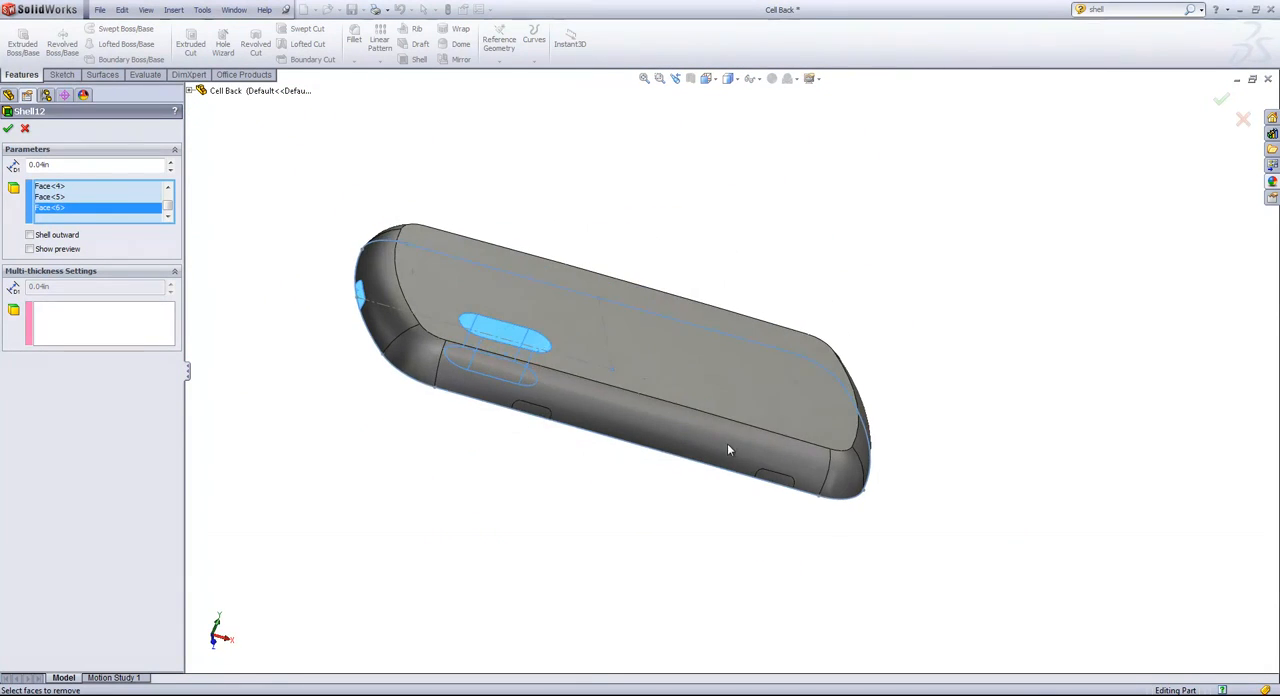
click(530, 405)
click(776, 484)
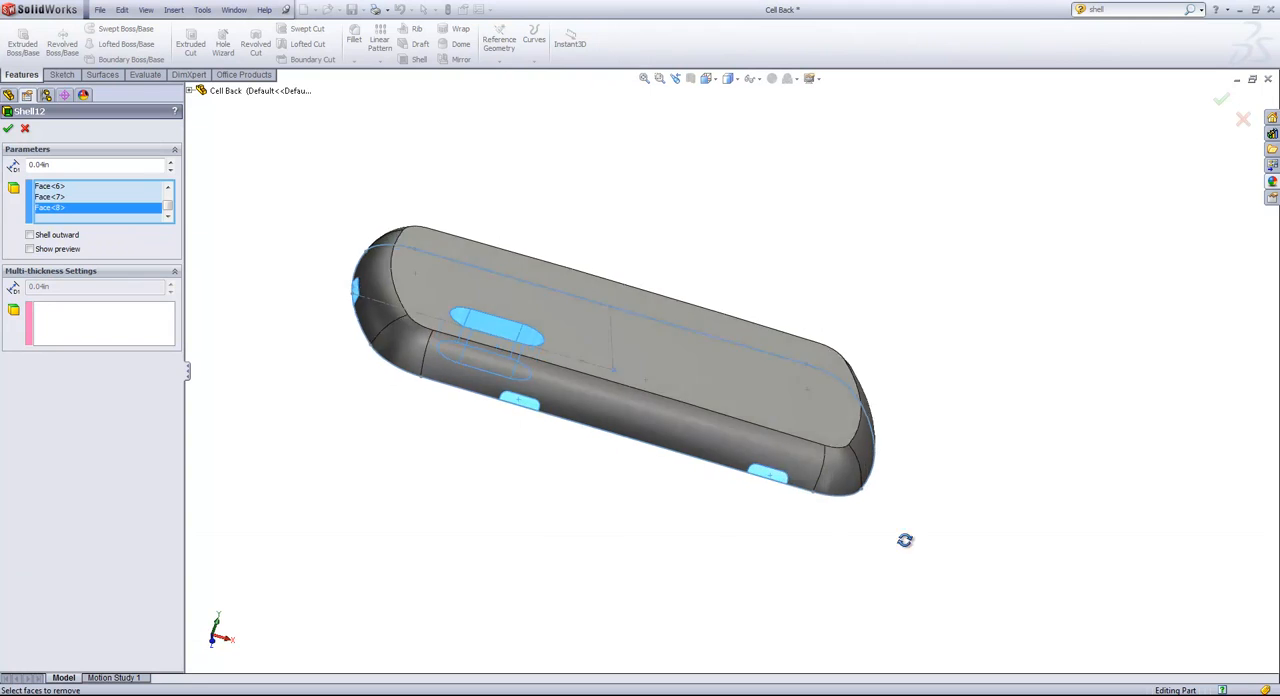
Add the three split faces on the opposite long side to the faces to remove and apply the shell.
middle_drag(903, 537, 643, 561)
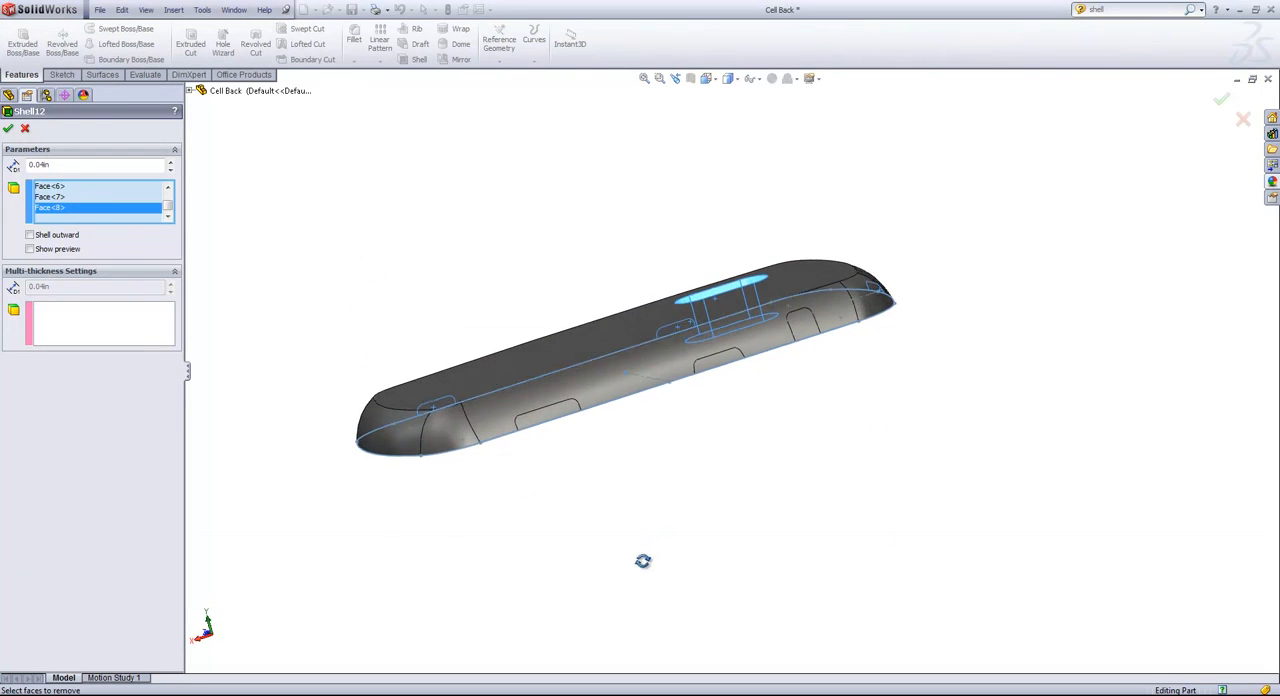
click(554, 413)
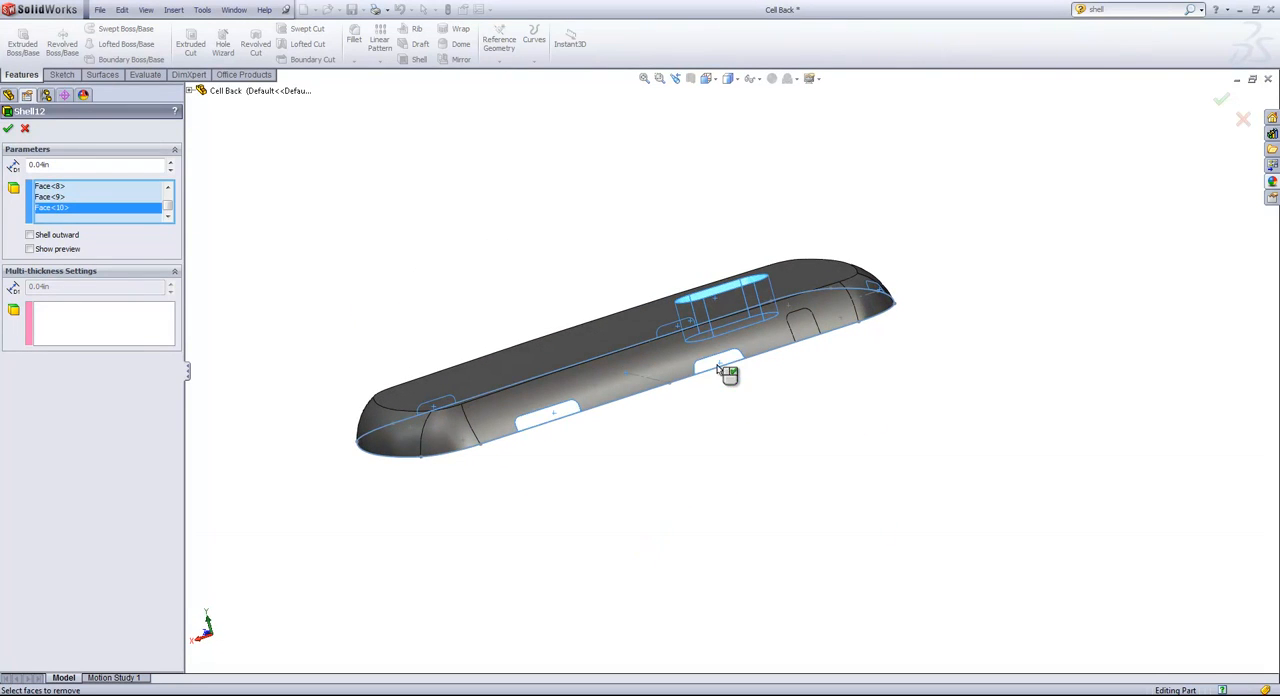
click(808, 326)
click(1221, 99)
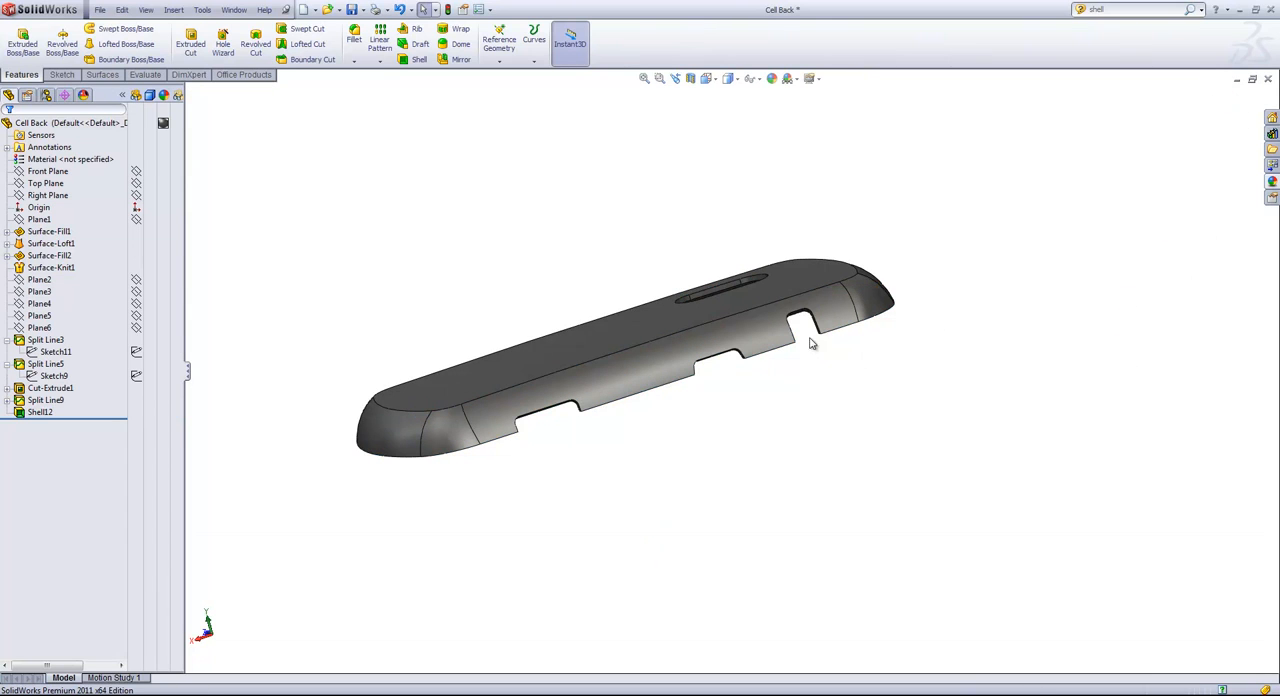
middle_drag(811, 337, 764, 198)
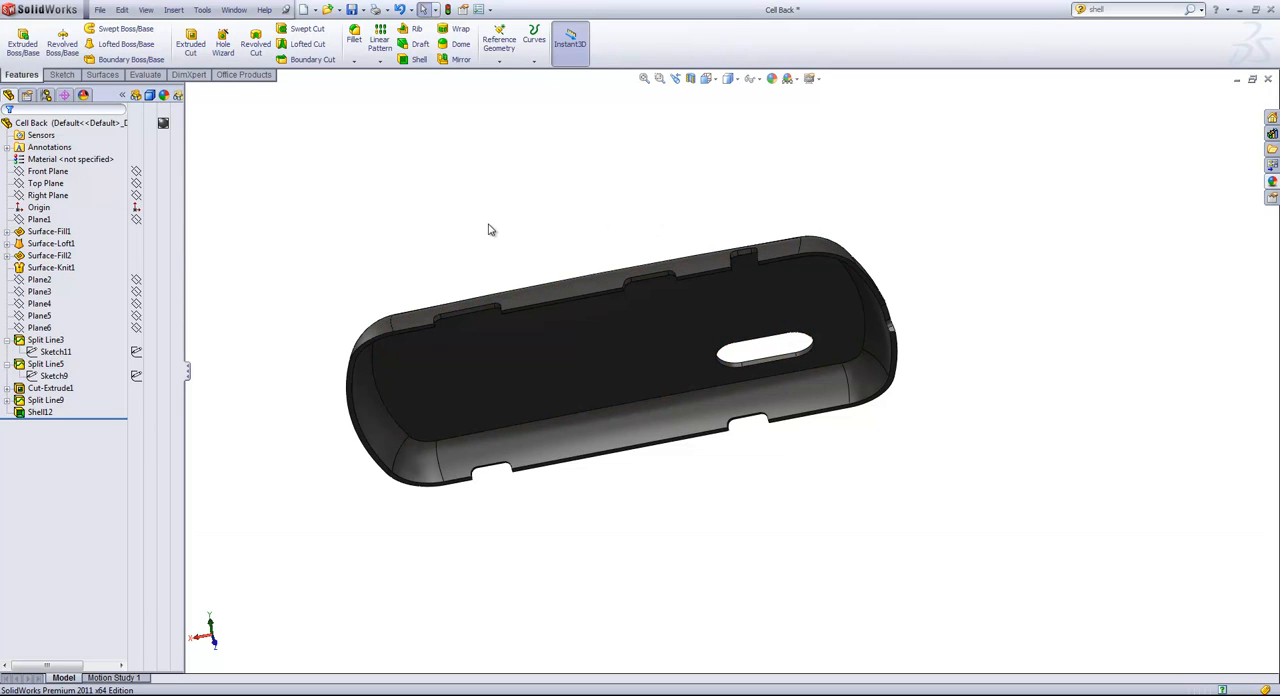
Start a new sketch on the Top Plane and orient the view normal to it.
click(50, 184)
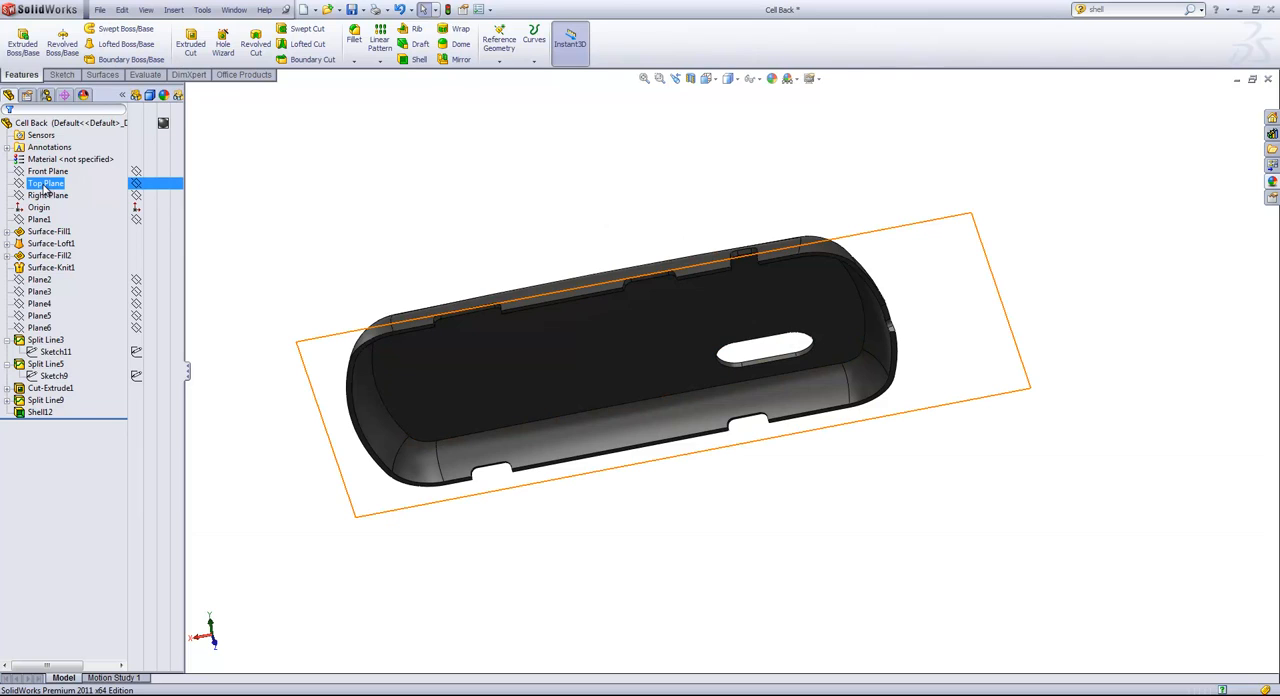
click(45, 185)
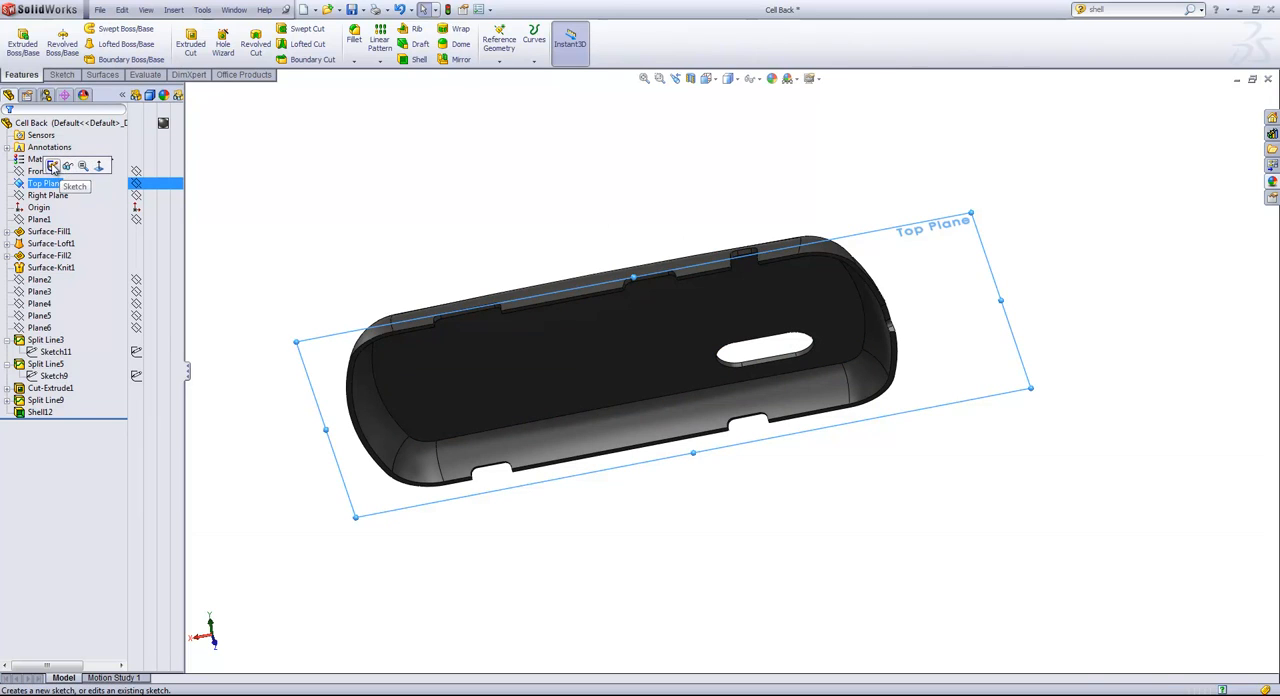
click(53, 166)
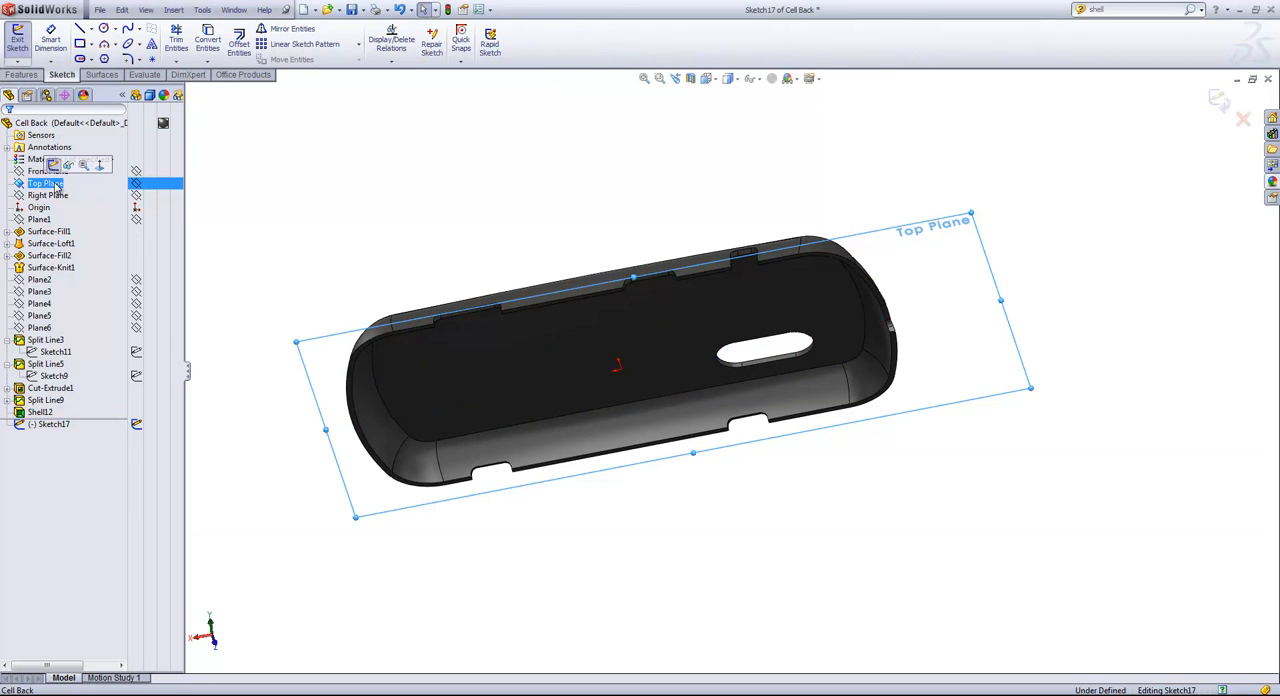
ctrl+click(46, 195)
click(40, 185)
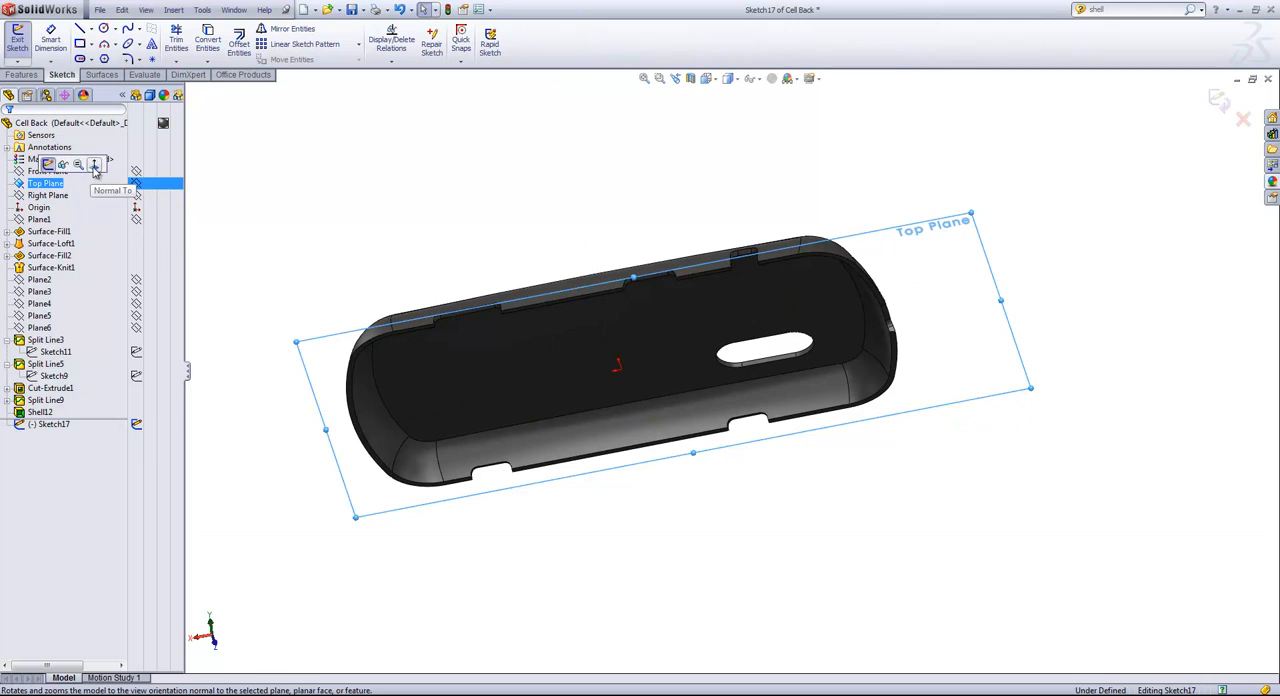
click(95, 167)
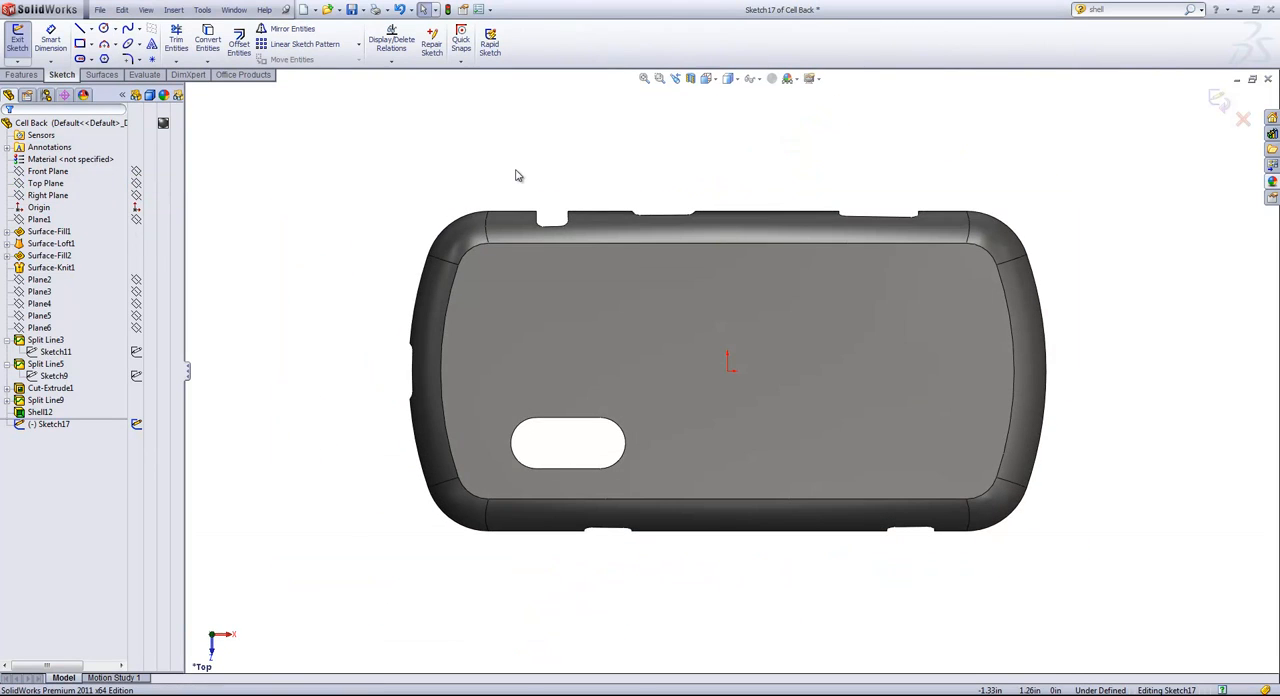
Sketch a center rectangle about 0.53 in wide and 0.42 in high just above the camera slot, level with the origin.
click(90, 44)
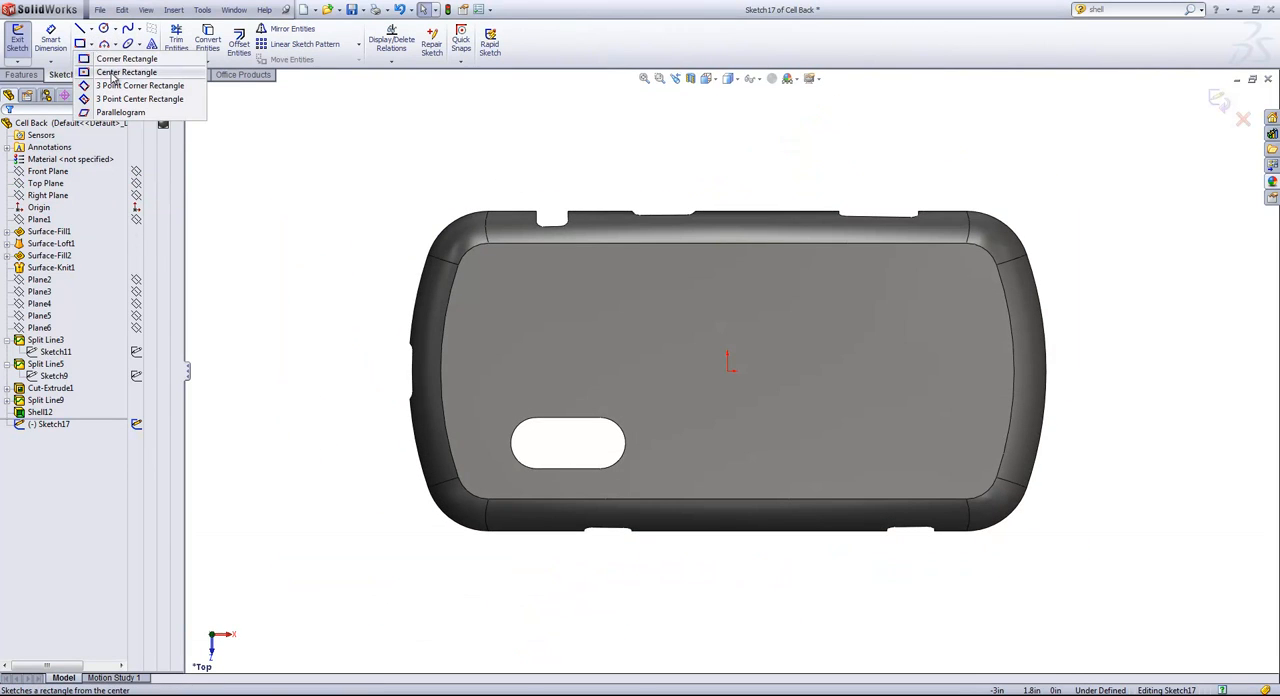
click(569, 371)
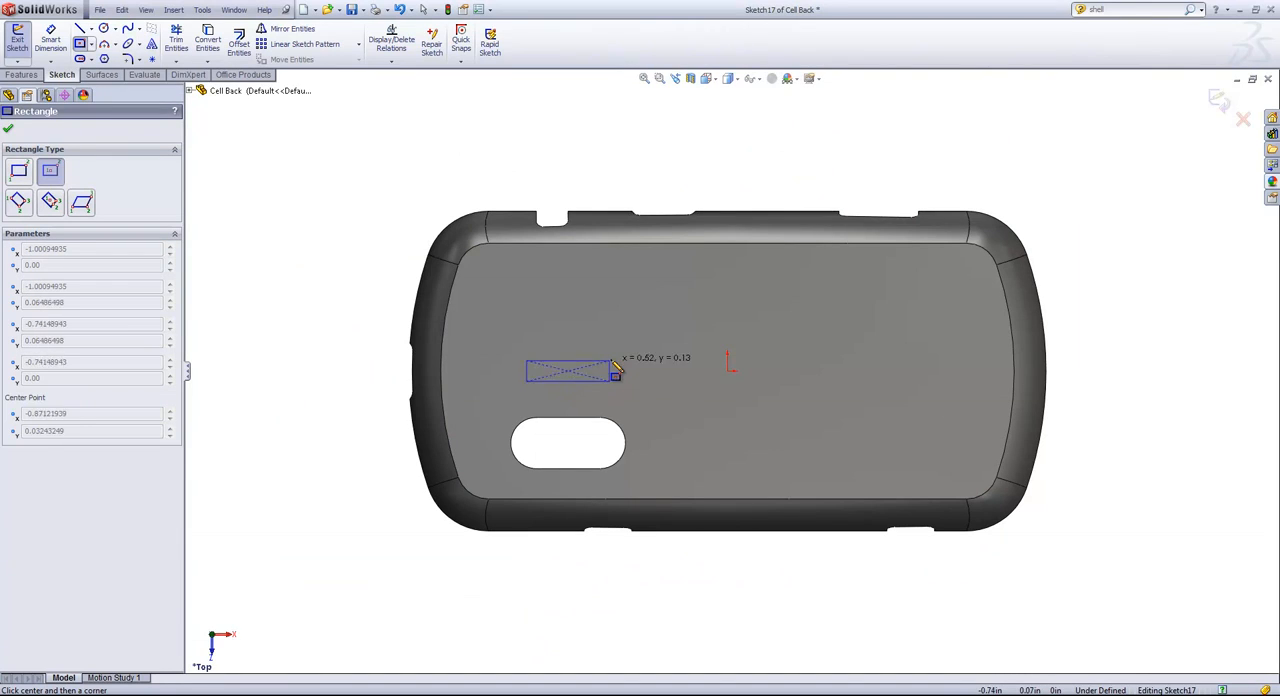
click(610, 338)
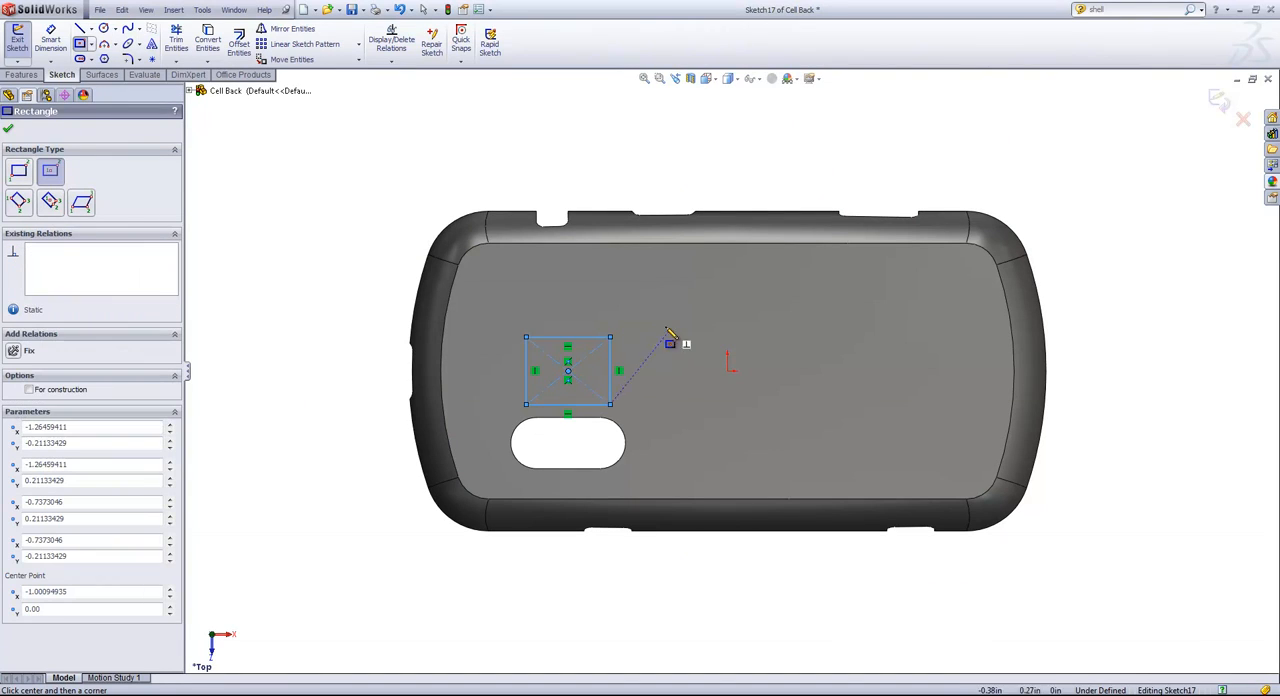
right_click(641, 314)
click(655, 320)
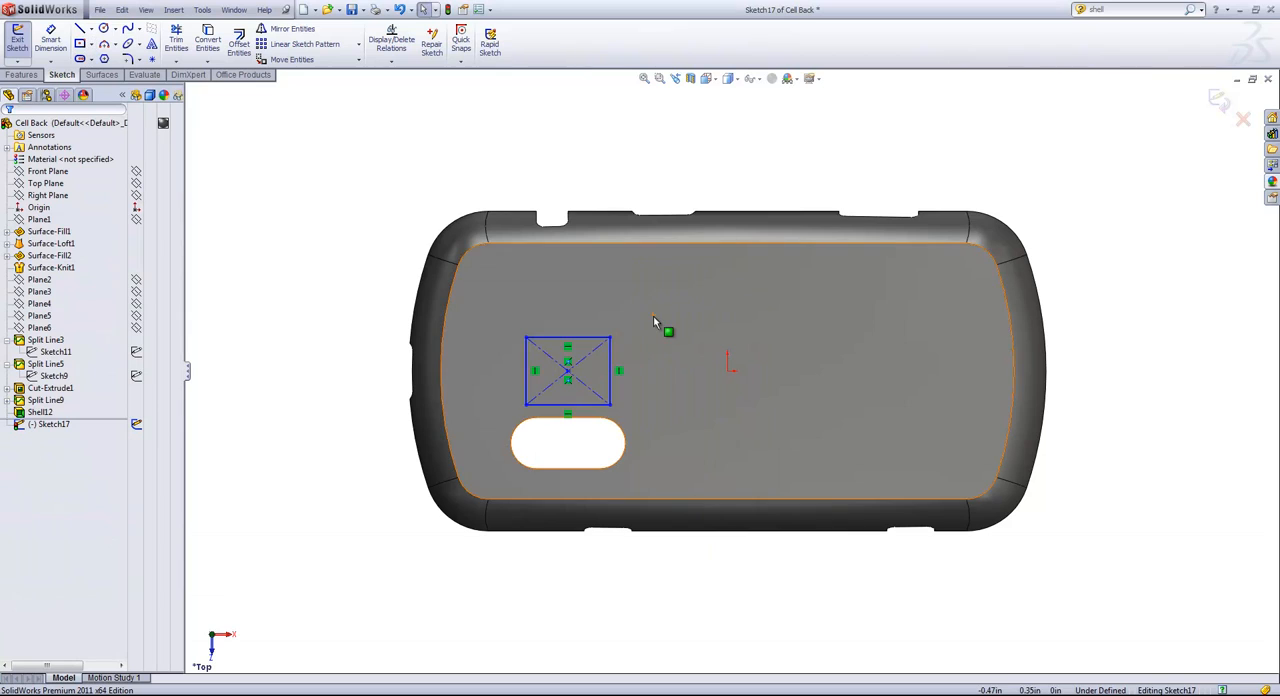
Make two adjacent sides of the rectangle equal and add a horizontal relation between its center point and the origin.
click(605, 339)
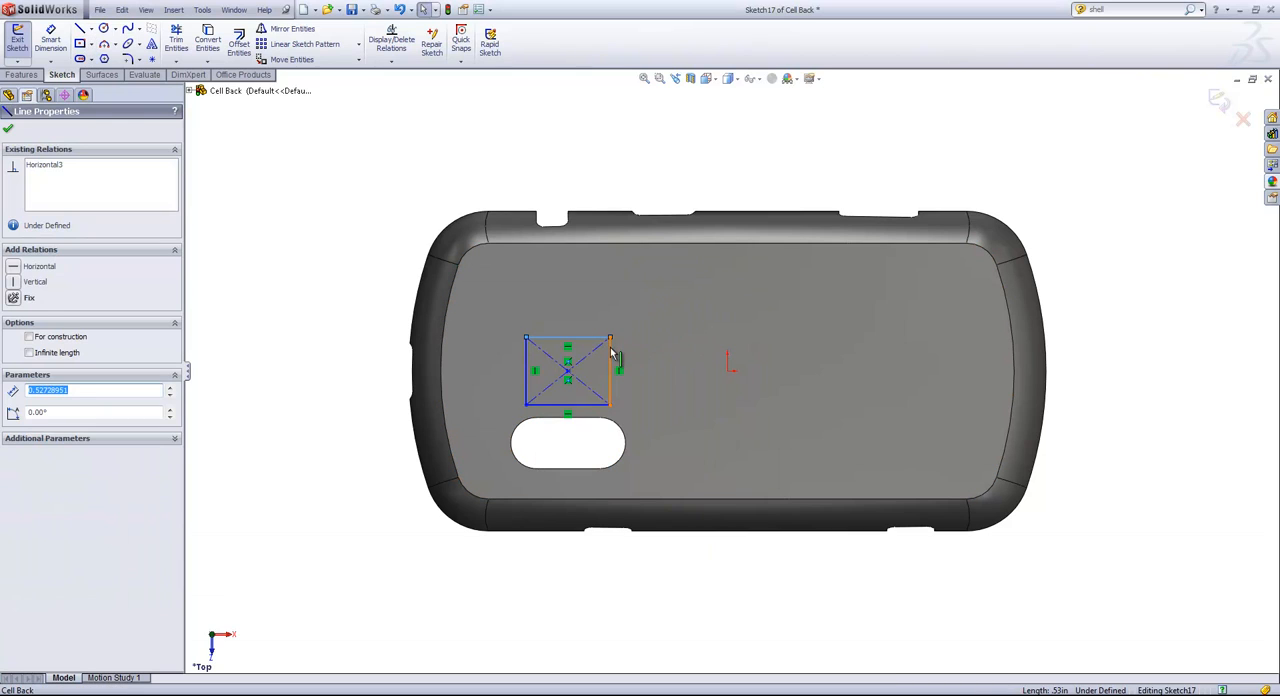
ctrl+click(611, 355)
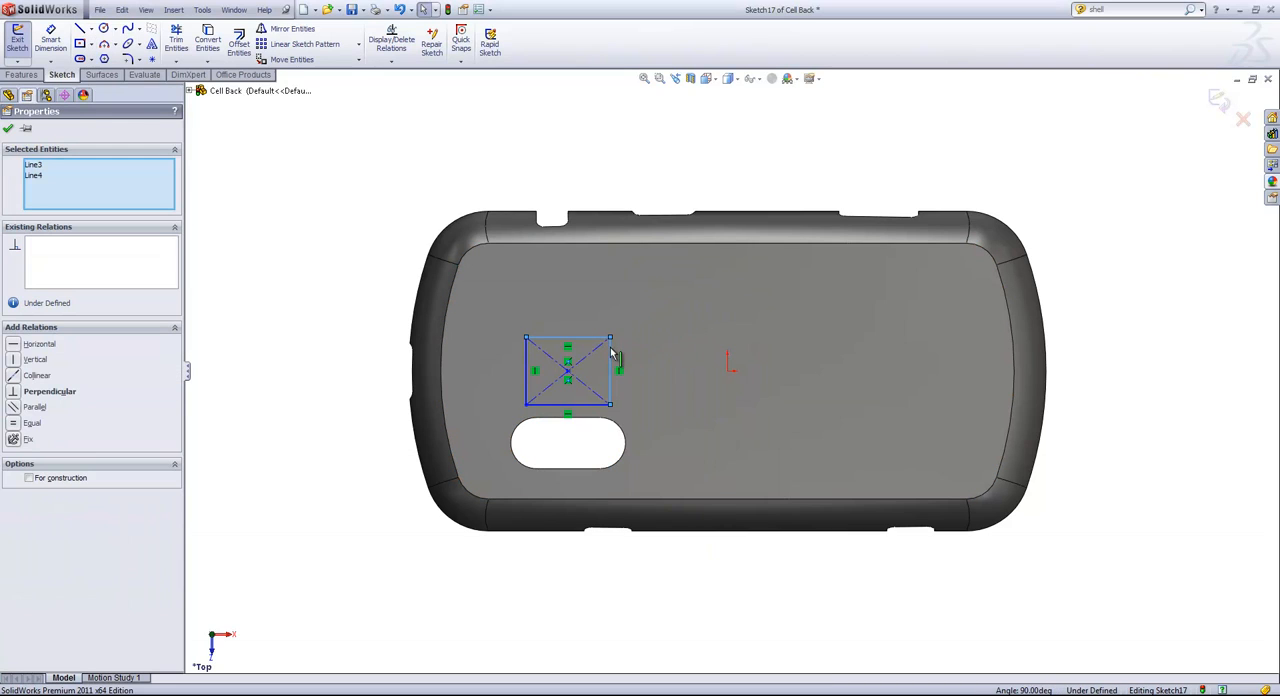
click(13, 424)
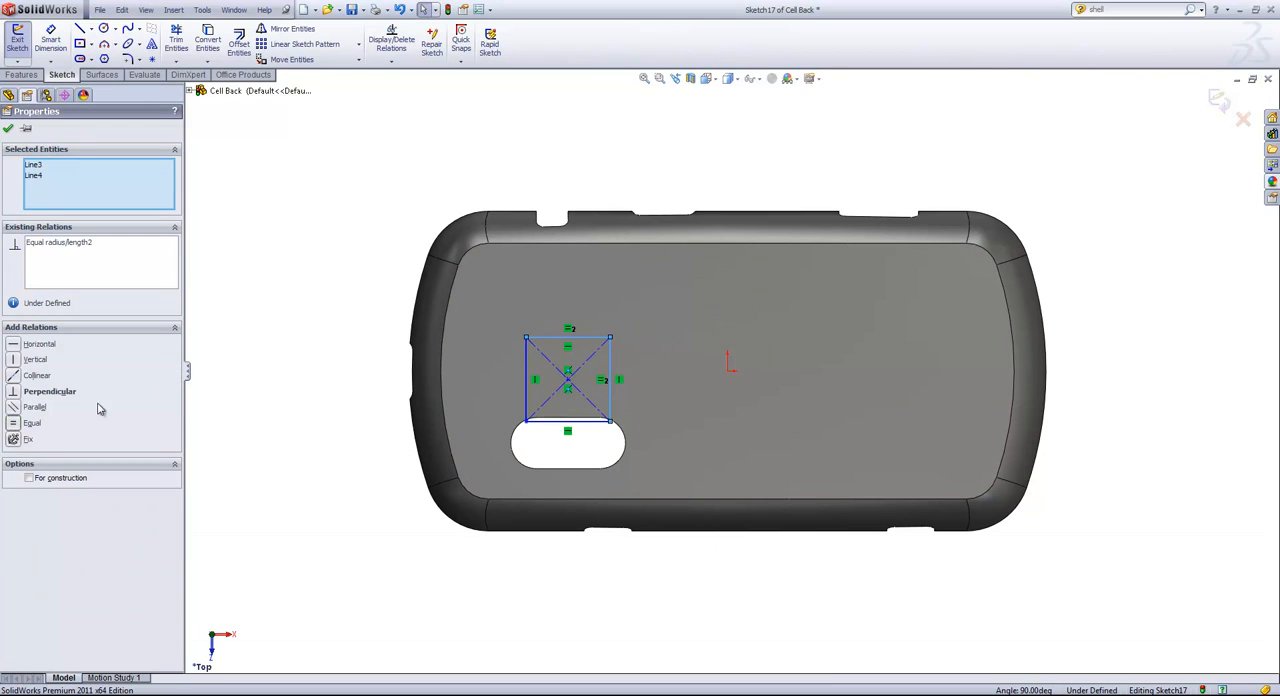
click(355, 250)
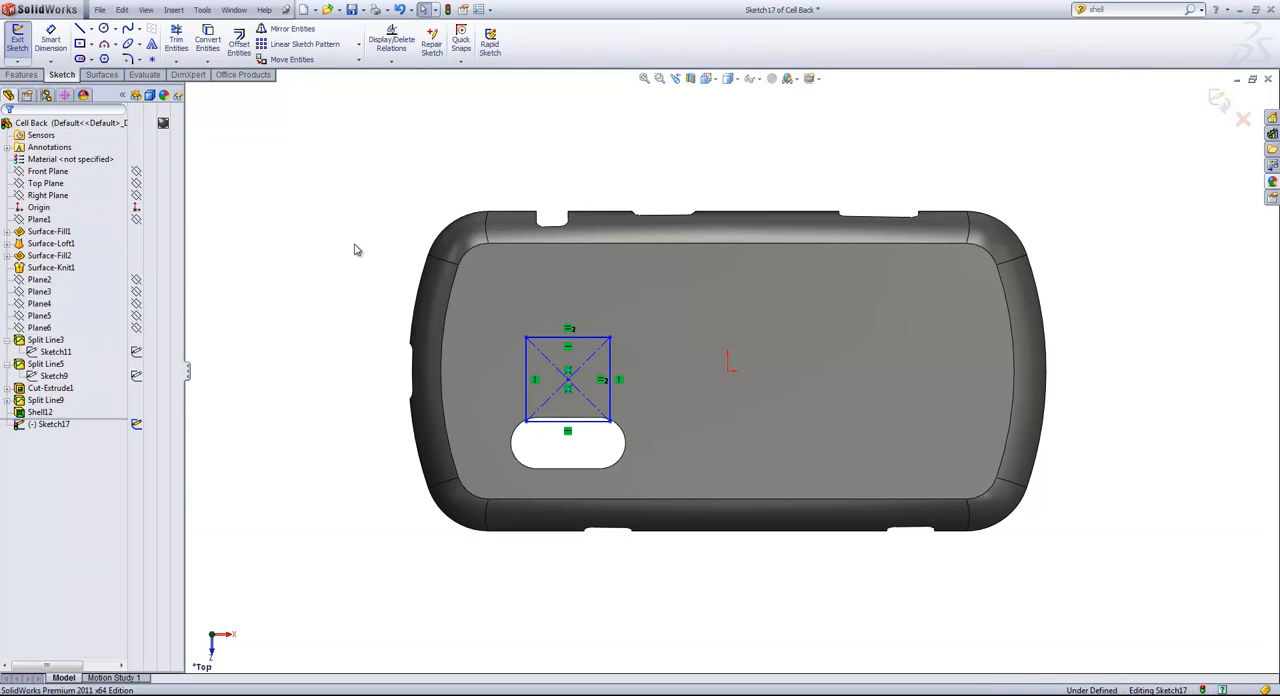
click(566, 372)
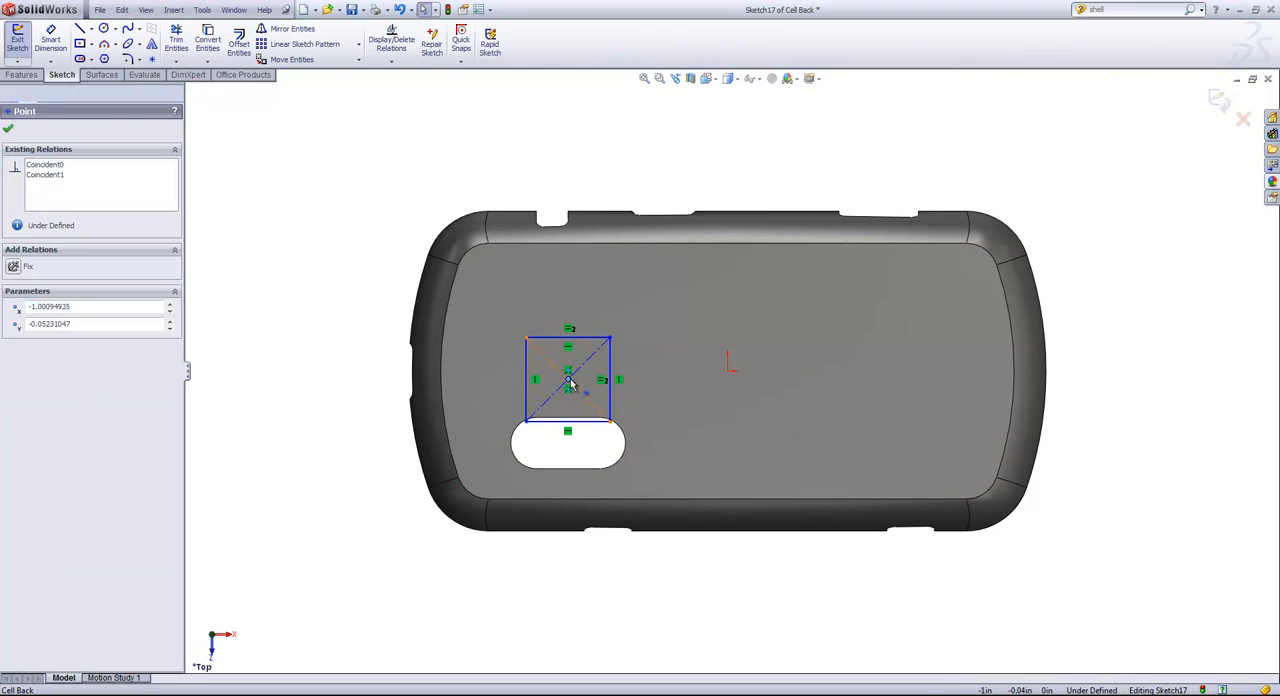
ctrl+click(728, 372)
click(771, 317)
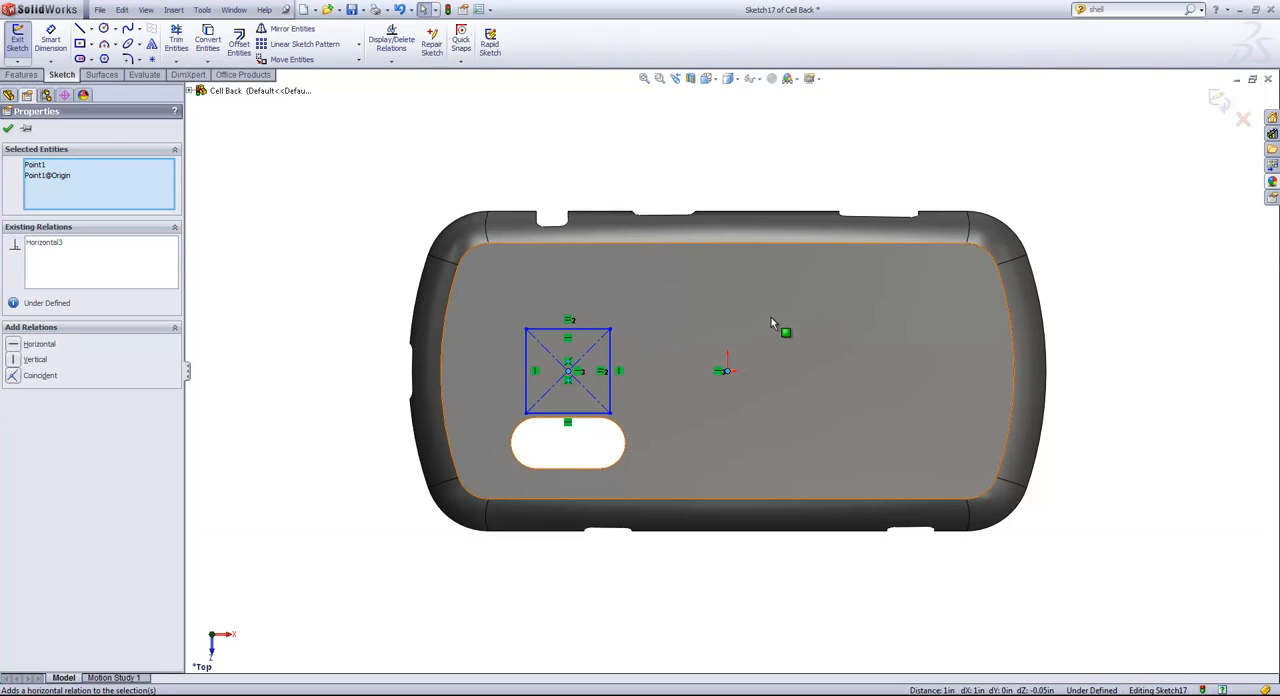
key(Escape)
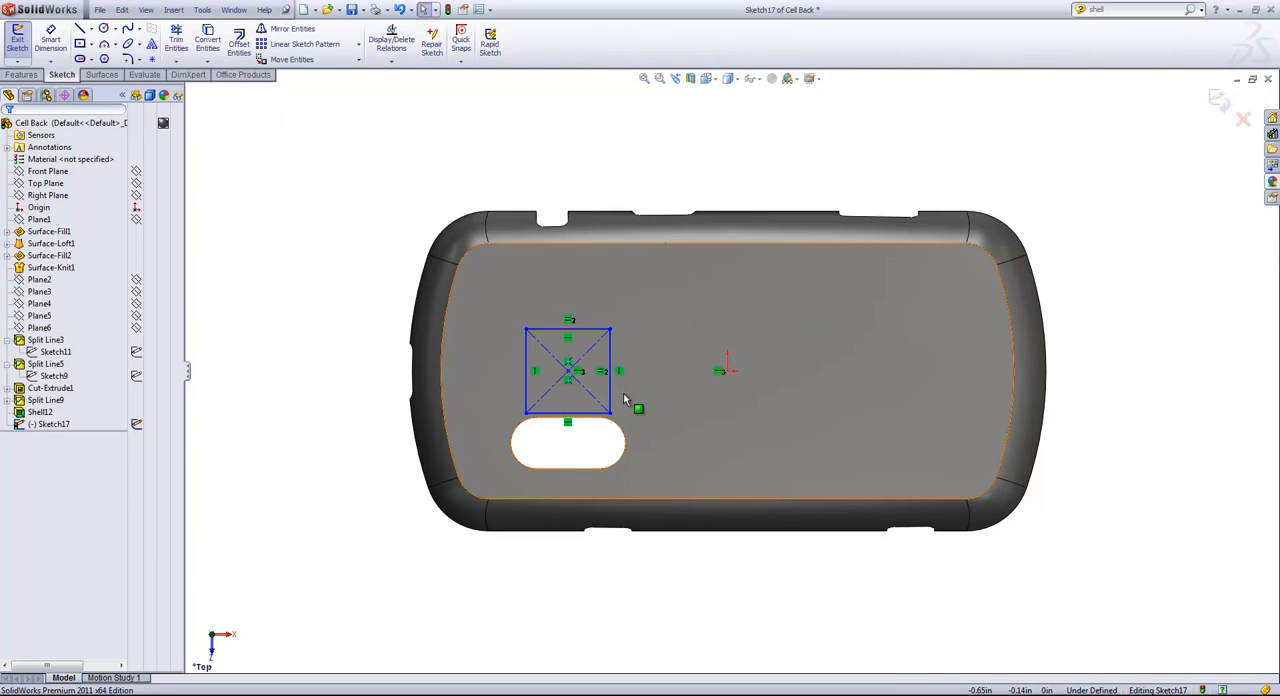
Dimension the distance from the square's center point to the origin as 1 in.
key(s)
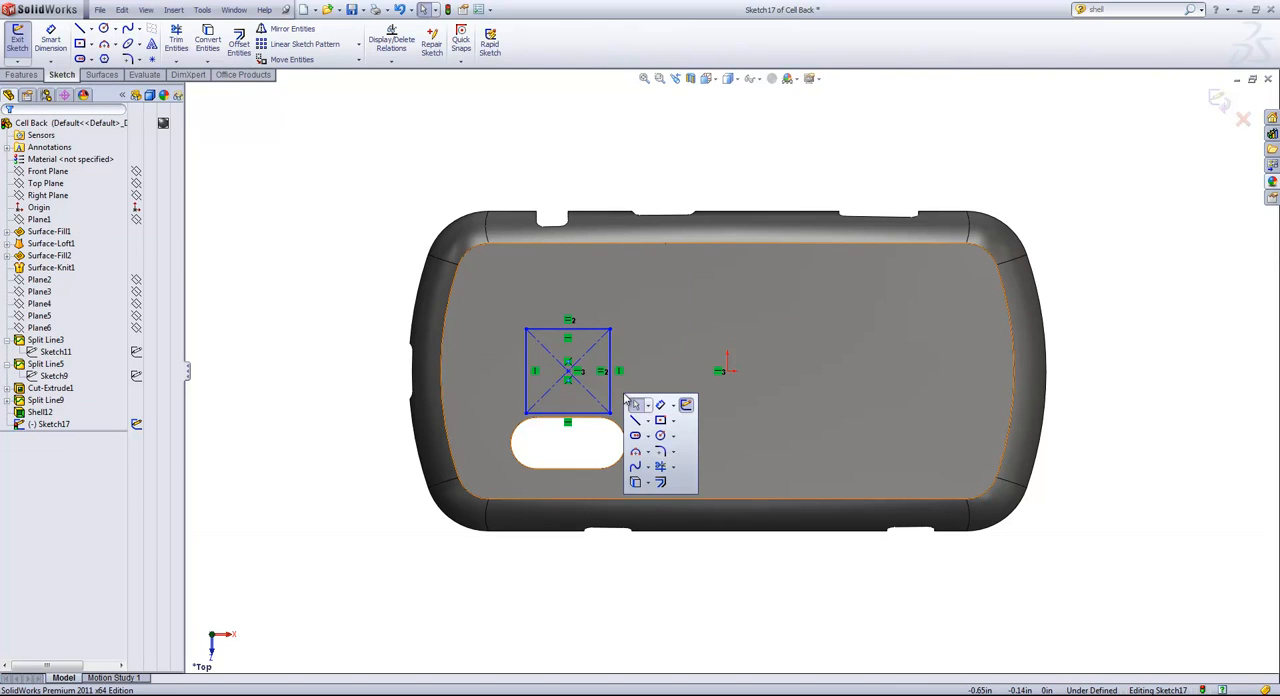
click(686, 404)
click(568, 371)
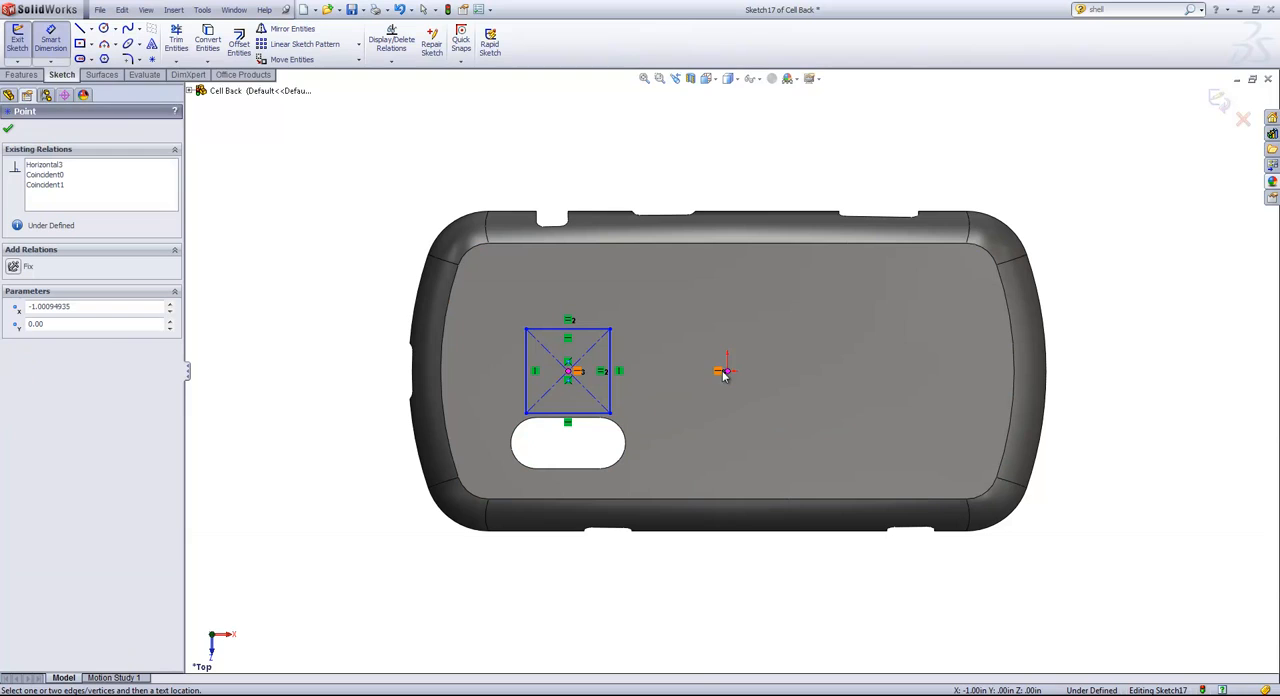
click(724, 372)
click(646, 300)
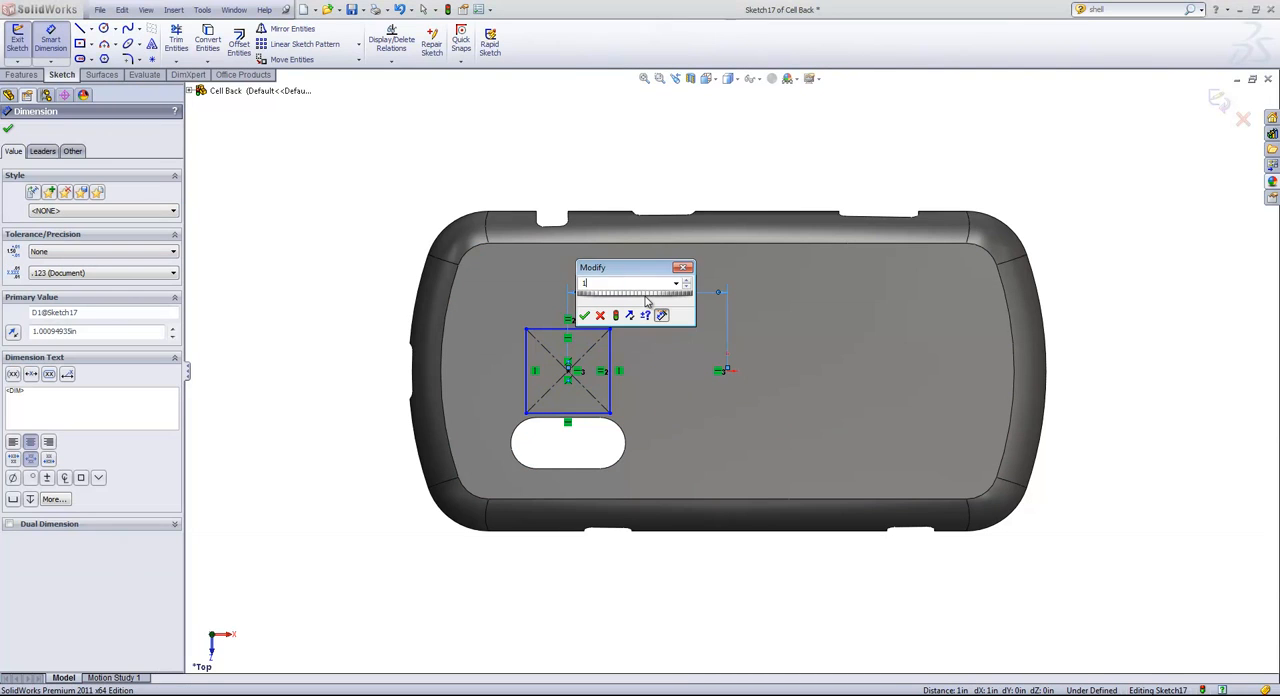
key(Return)
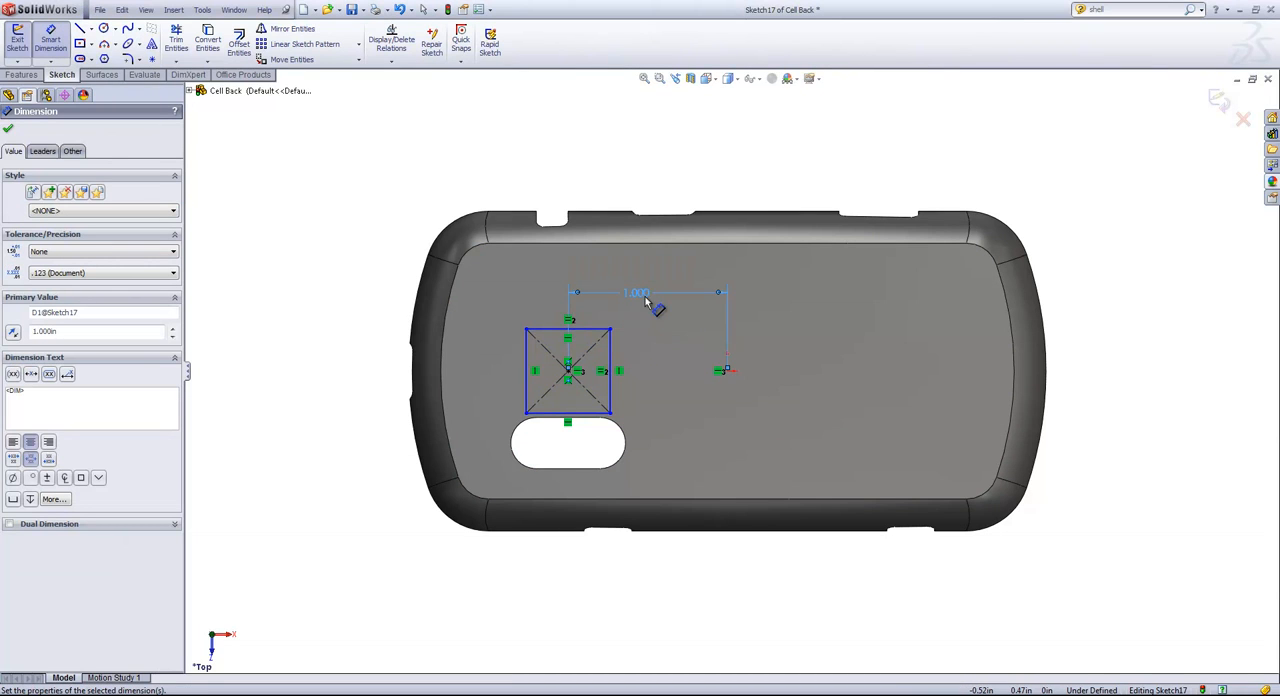
Dimension the square's upper side as 0.4 in and exit the sketch.
click(594, 334)
click(543, 335)
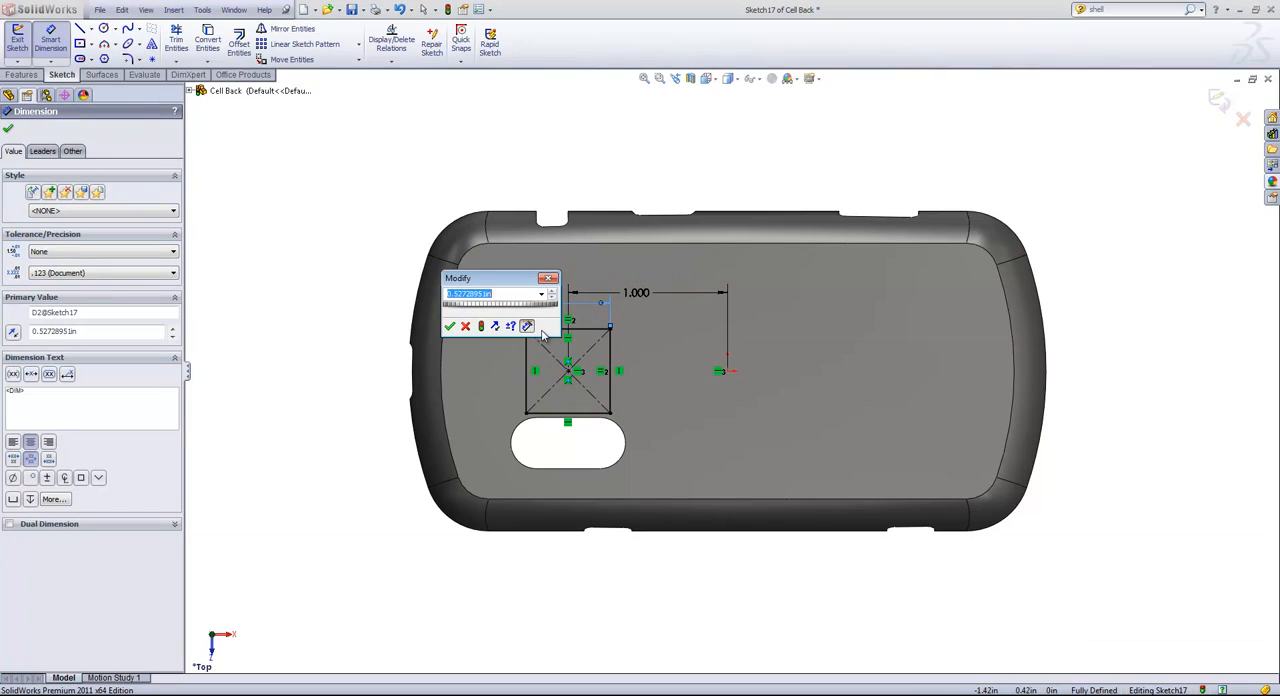
text(.4)
key(Return)
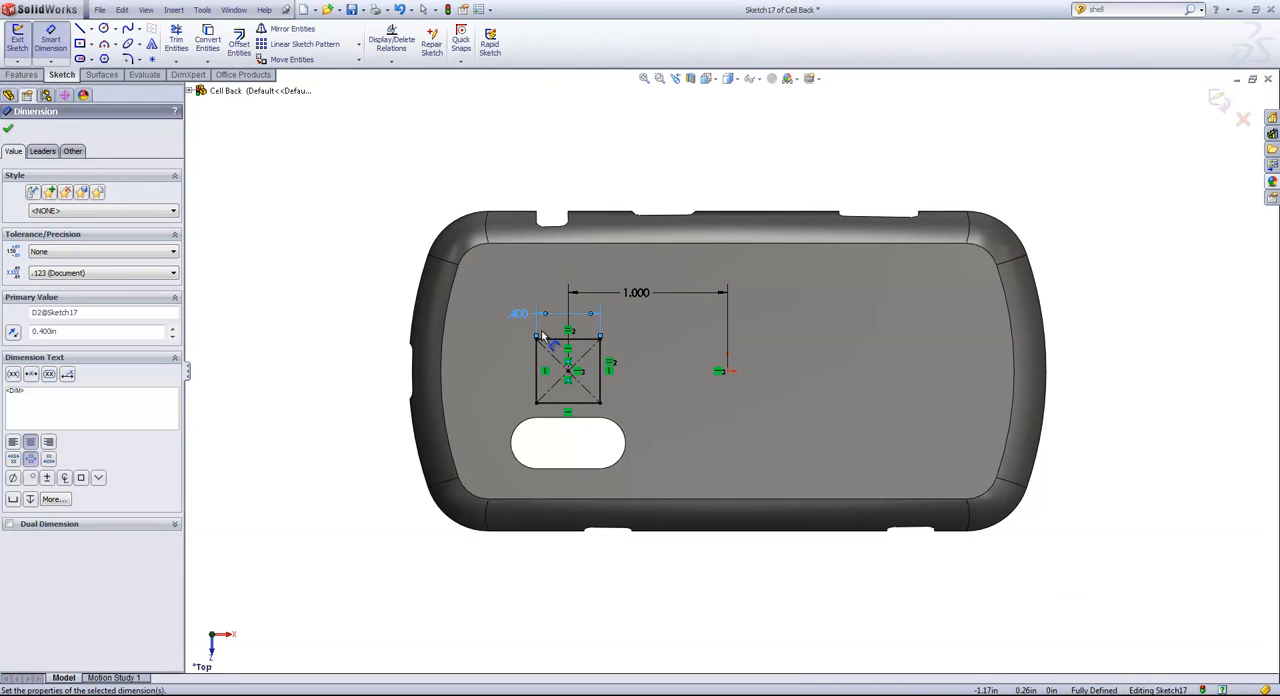
click(1218, 103)
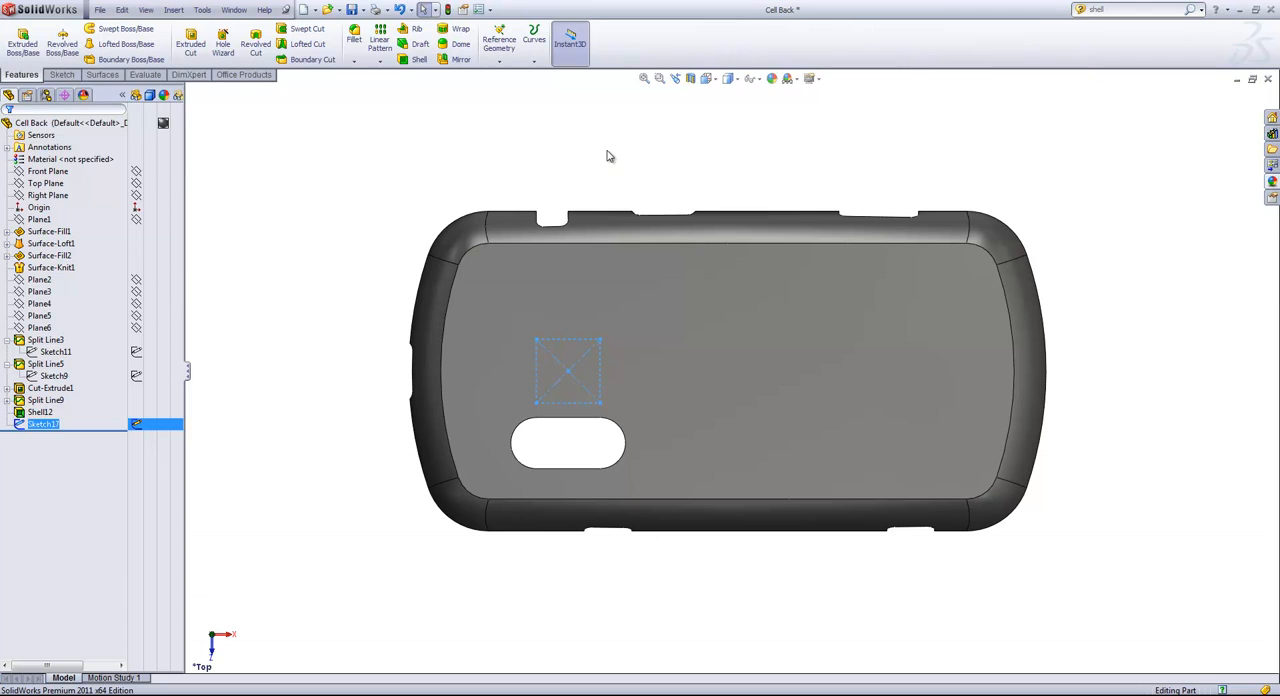
Start a Fill Pattern on the inside of the case with the square sketch as the fill boundary.
middle_drag(607, 156, 840, 367)
click(980, 283)
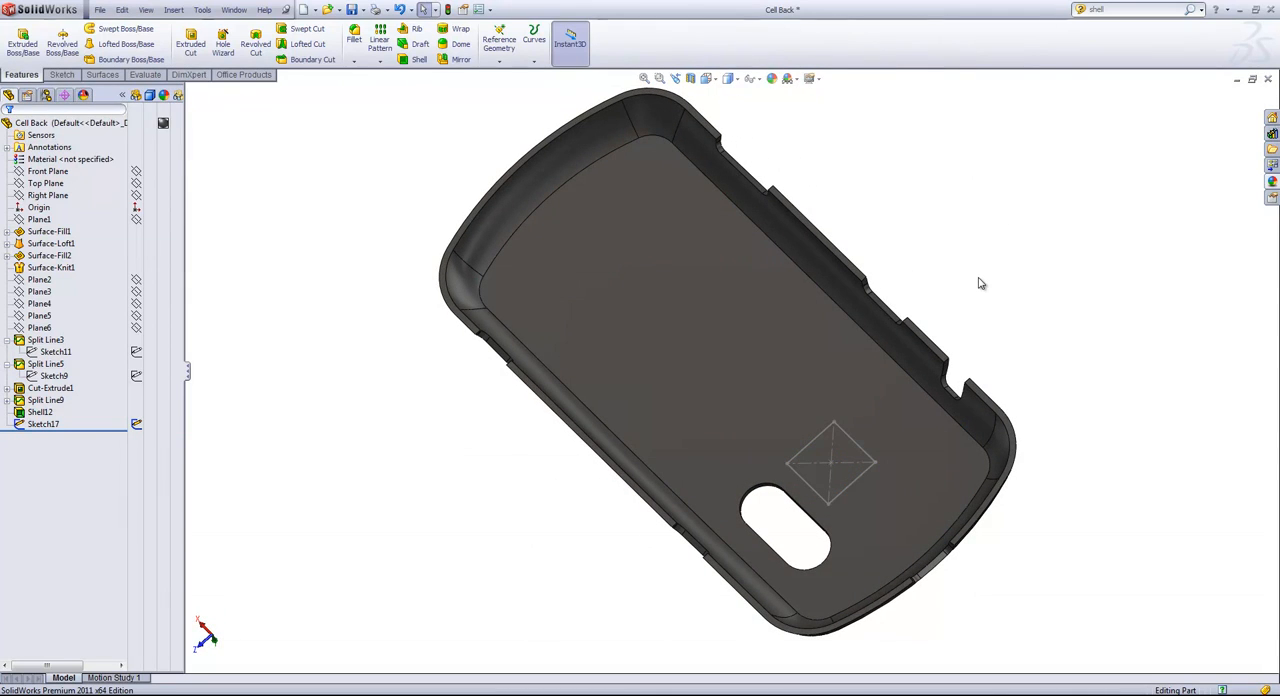
click(380, 64)
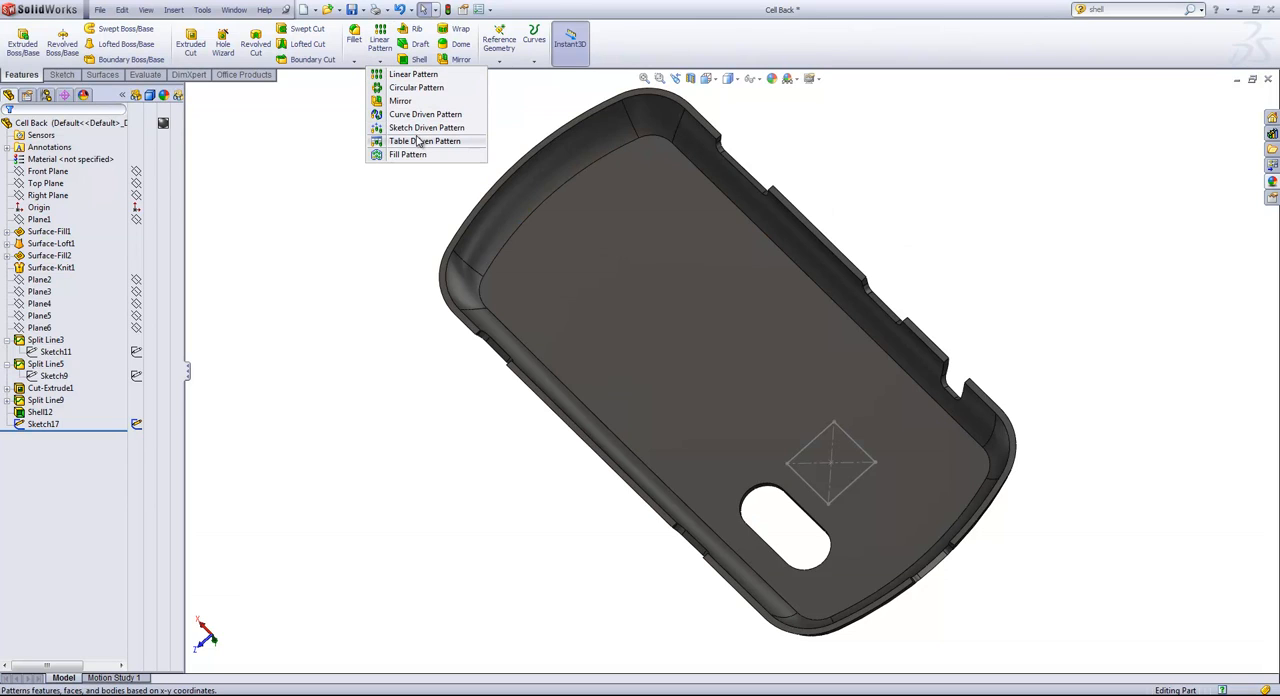
click(408, 155)
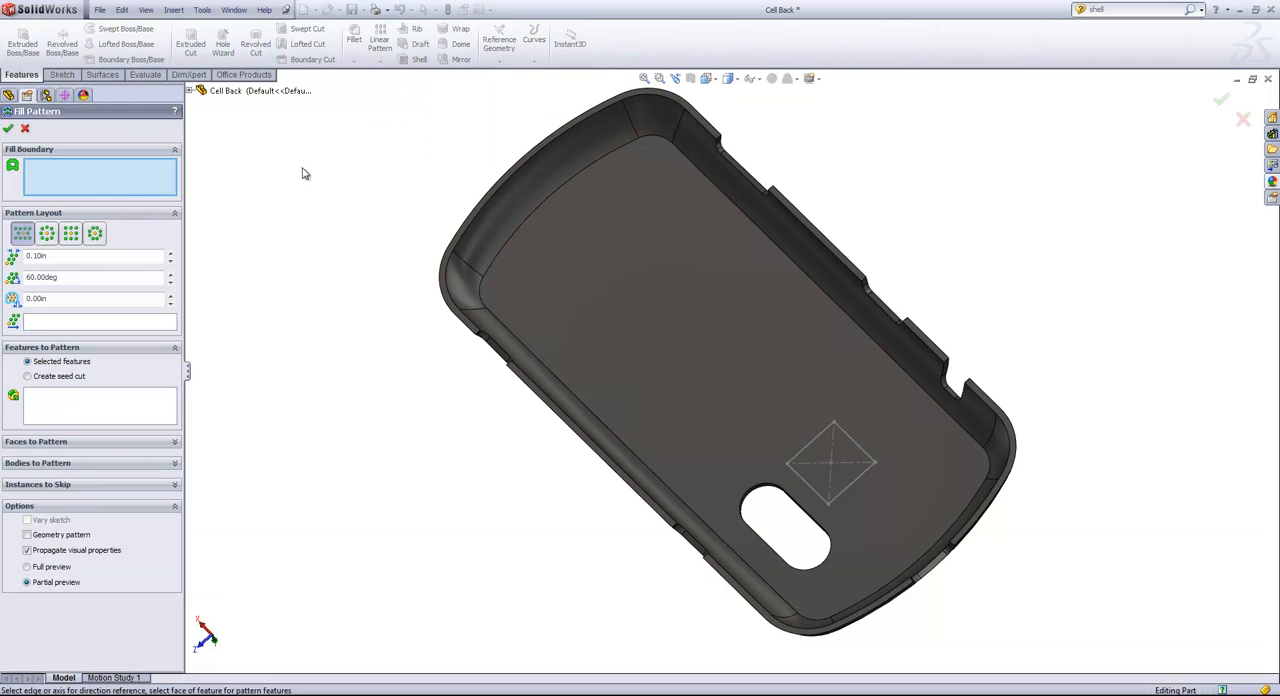
click(818, 440)
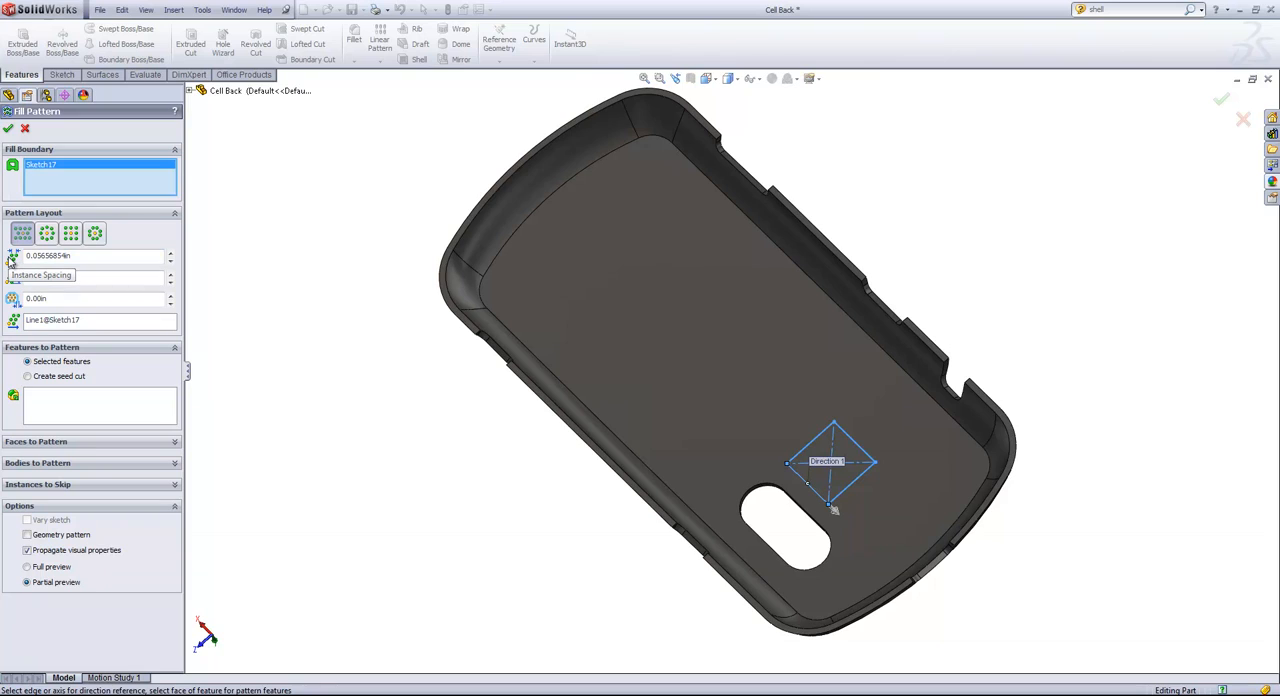
Set the perforation layout to 0.06 in spacing, a 30° stagger angle and 0.025 in margins.
double_click(97, 257)
text(.06)
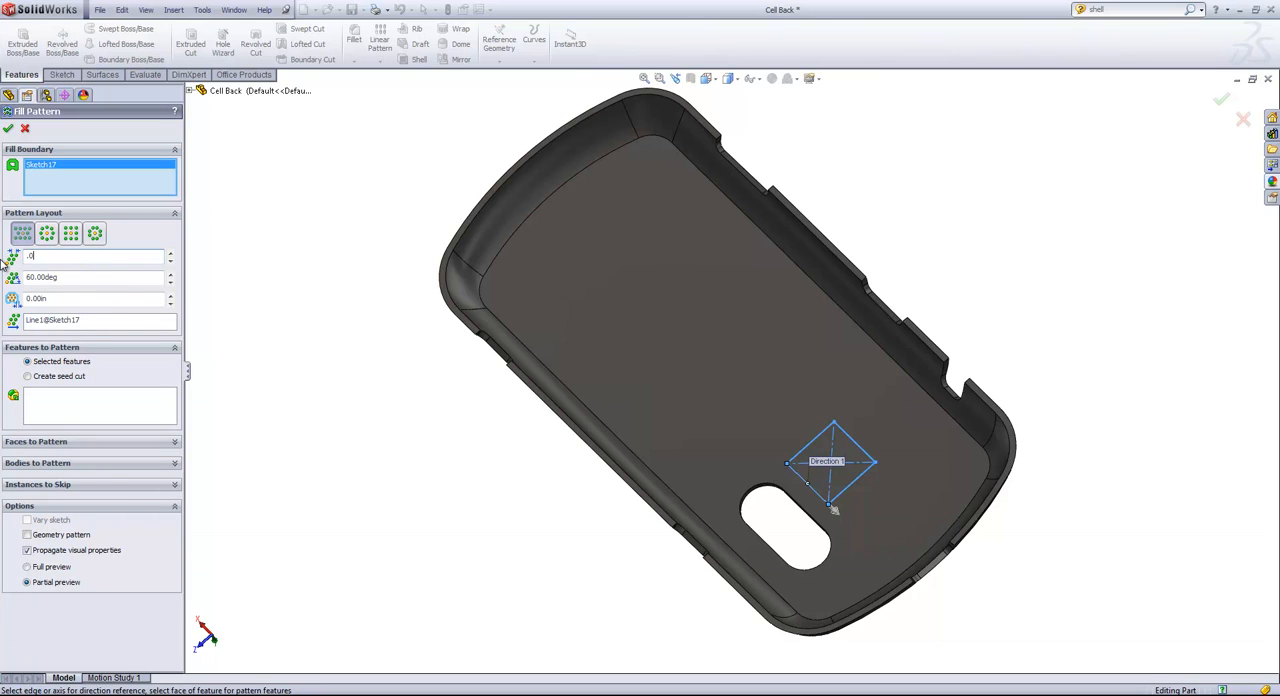
click(62, 277)
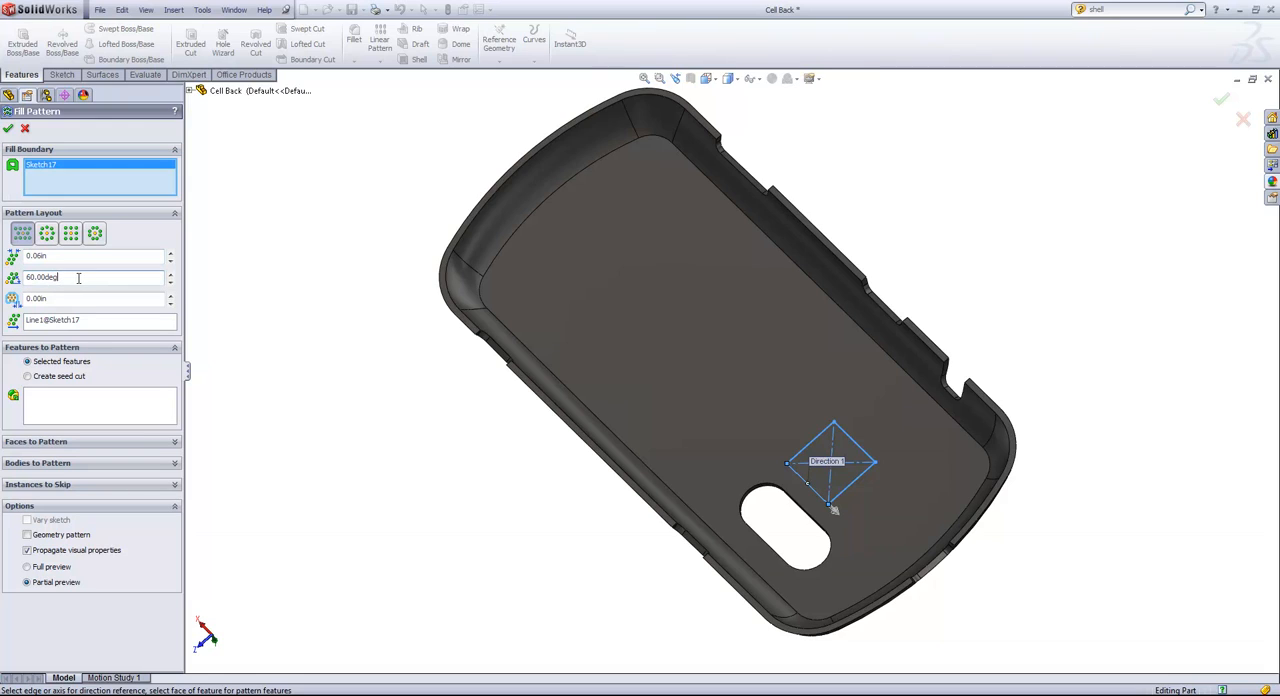
double_click(84, 279)
text(30)
key(Return)
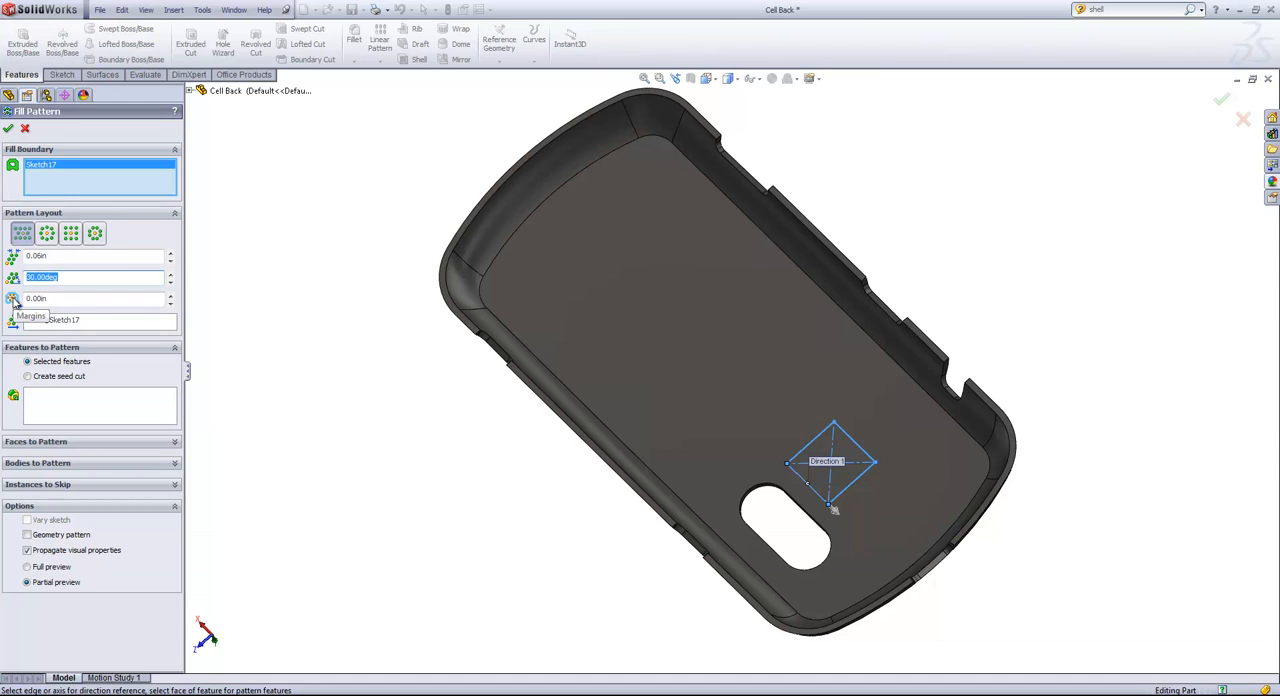
key(Tab)
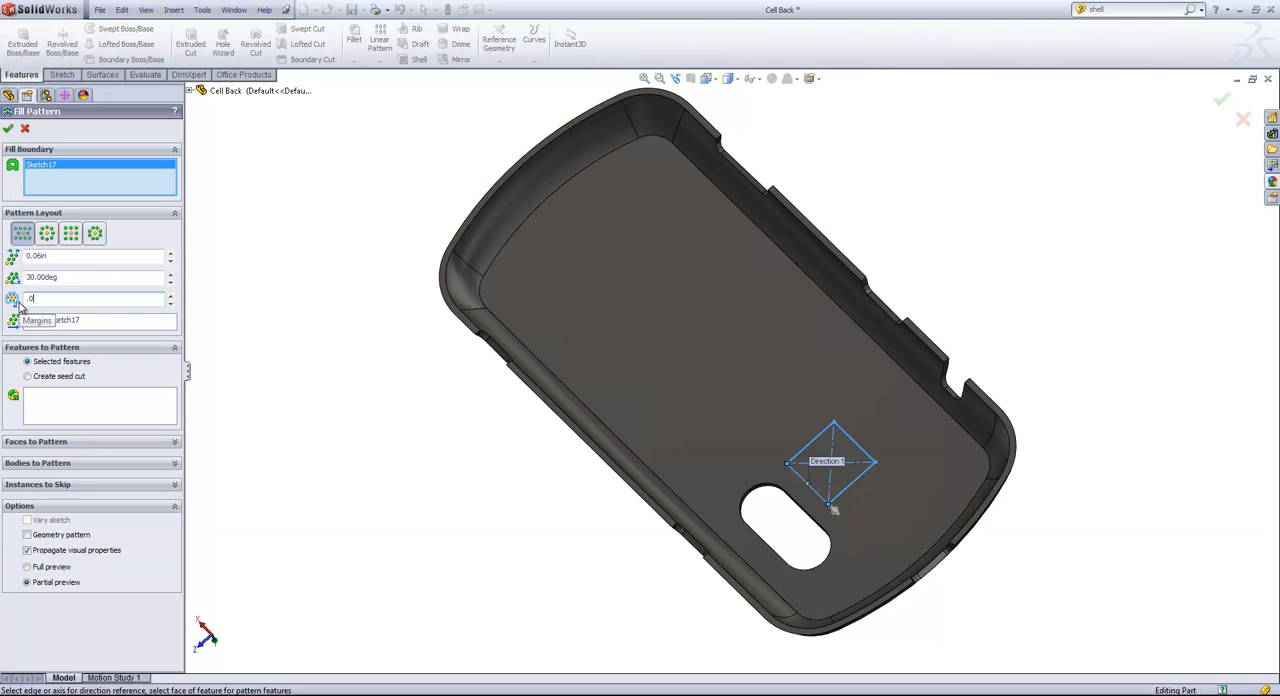
text(.025)
key(Return)
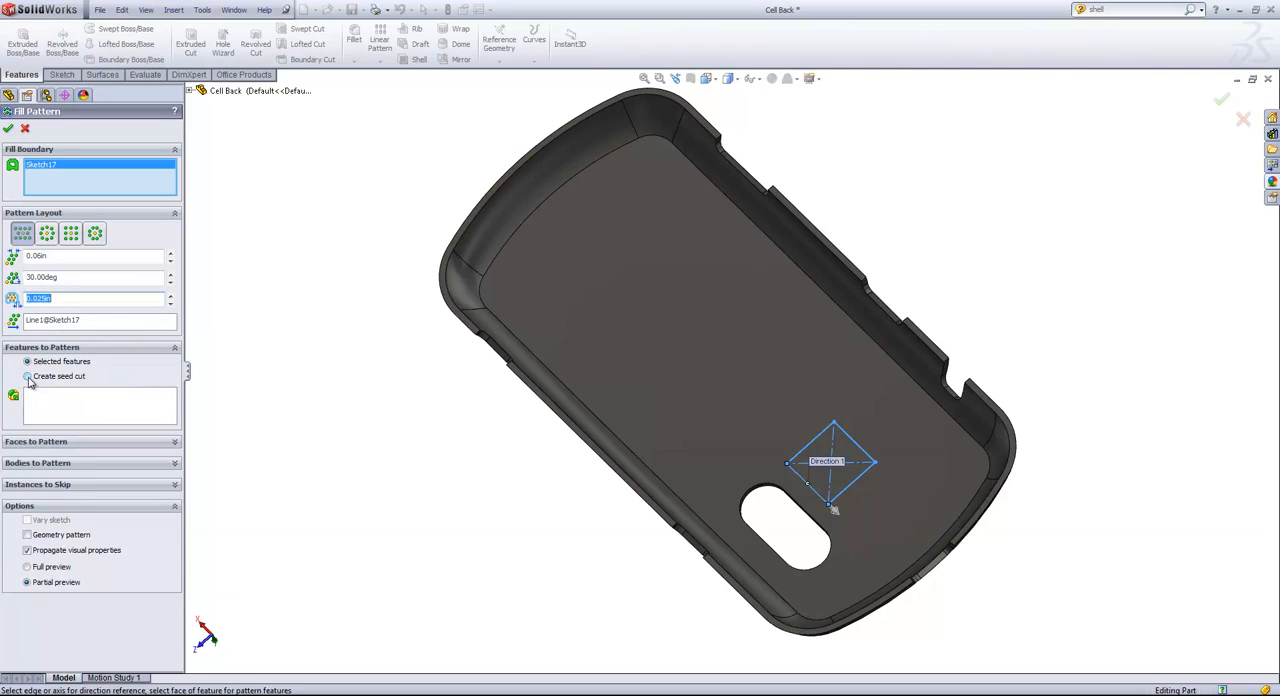
Pattern a created circular seed cut with a diameter of 0.035 in.
click(28, 377)
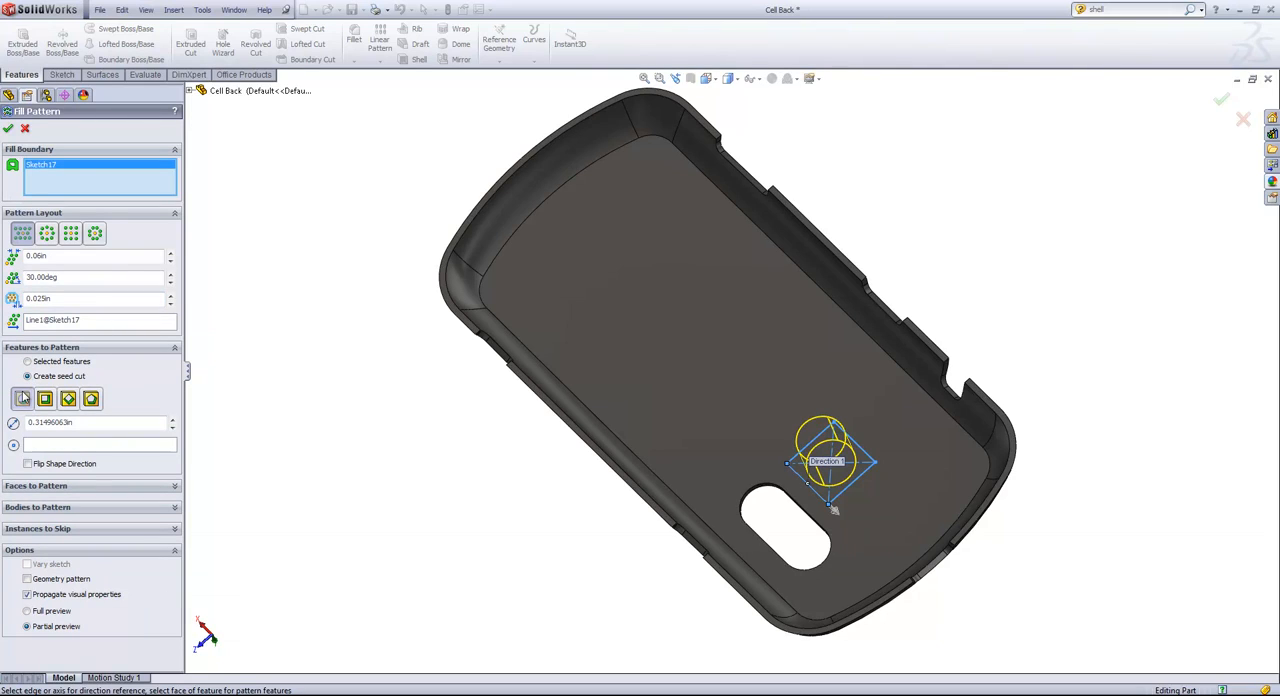
click(21, 401)
click(91, 425)
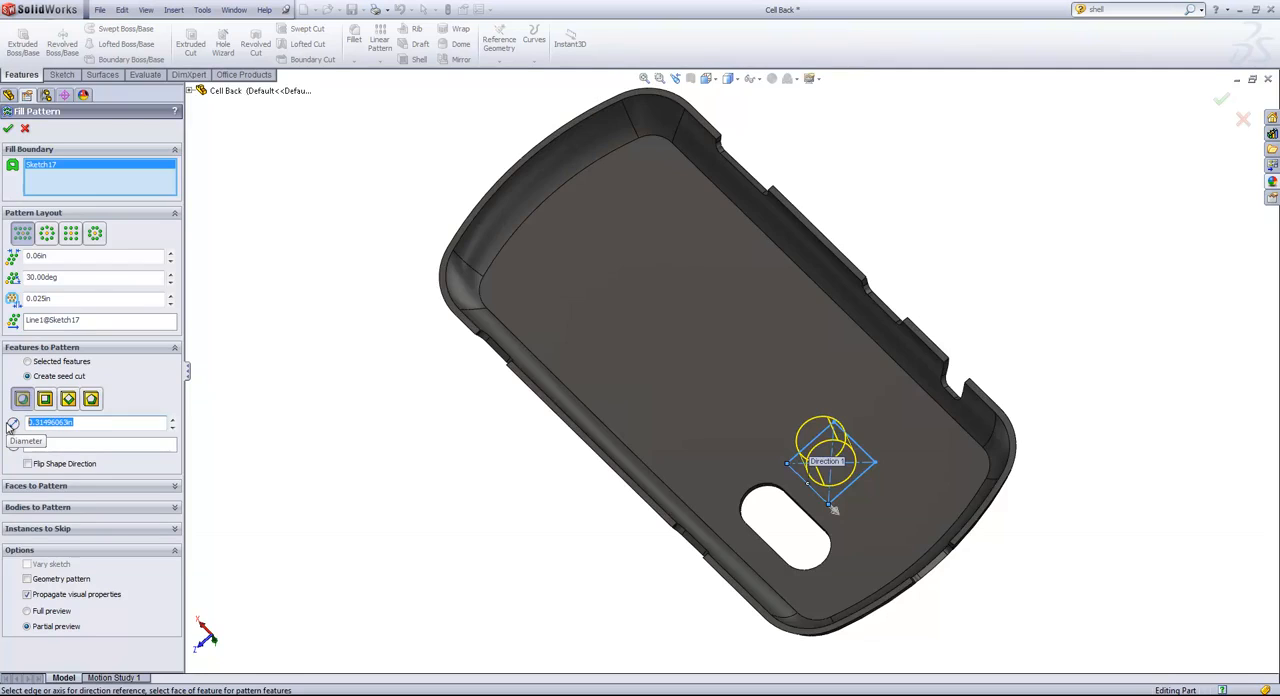
text(.035)
key(Return)
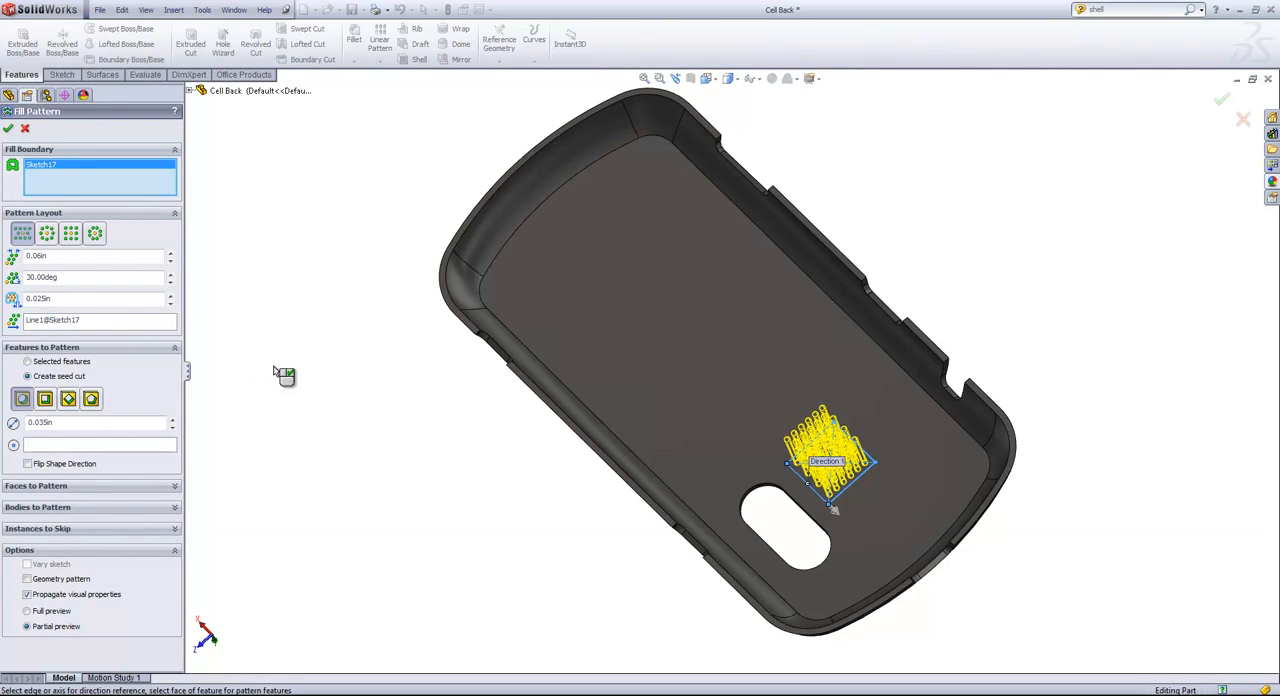
Flip the shape direction of the fill pattern's circular seed cut.
middle_drag(589, 511, 541, 516)
click(29, 465)
scroll(800, 540, down, 8)
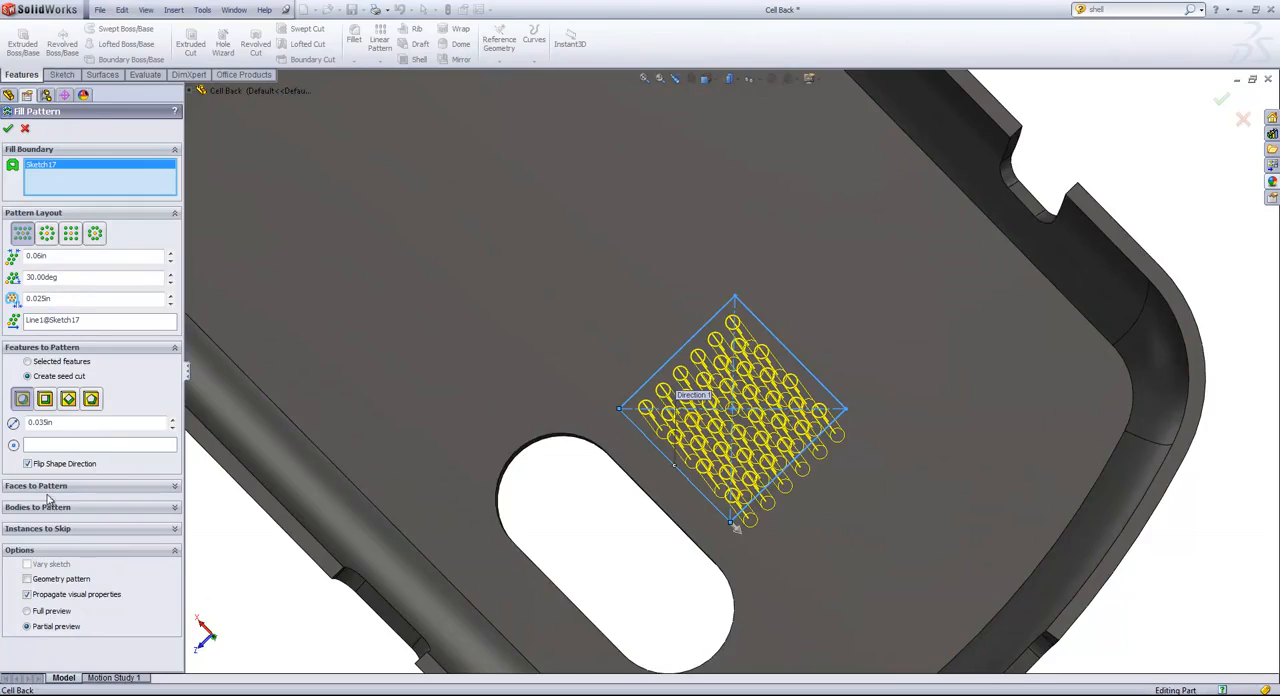
Skip the outlying hole instances near the corners of the square boundary, including (6, 2), (7, 2), (10, 2) and (11, 2), and accept the fill pattern.
click(66, 530)
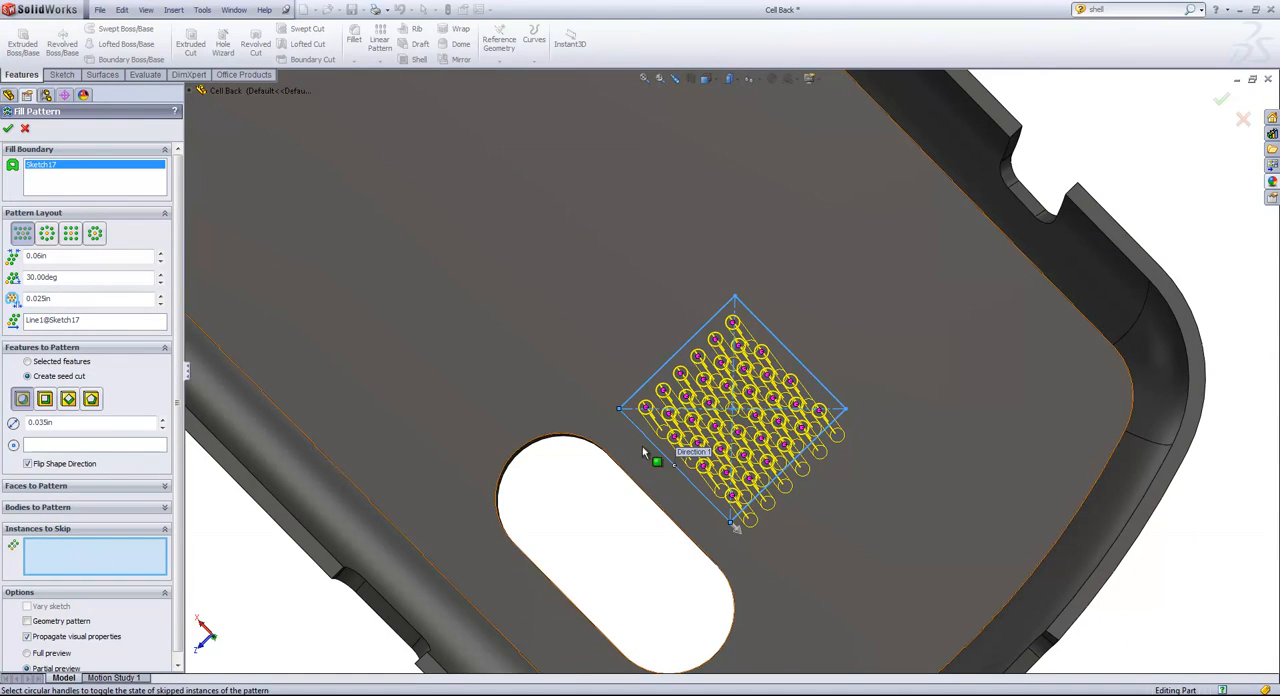
click(648, 408)
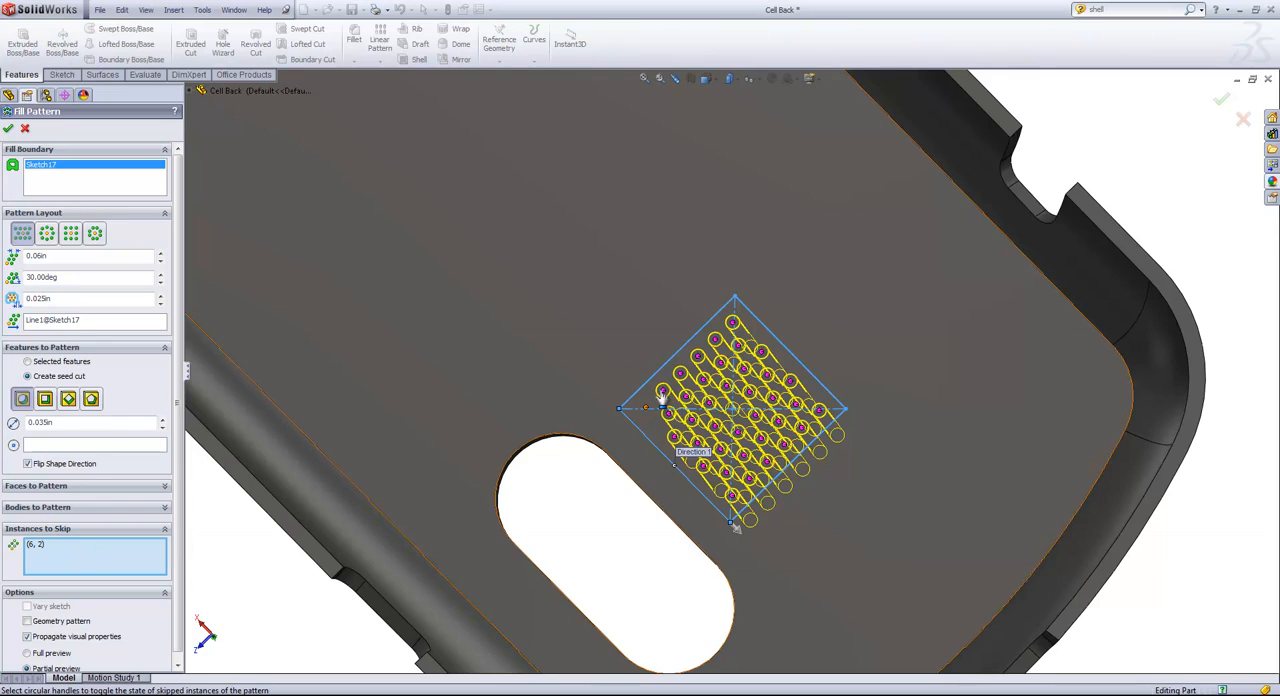
click(662, 390)
click(716, 342)
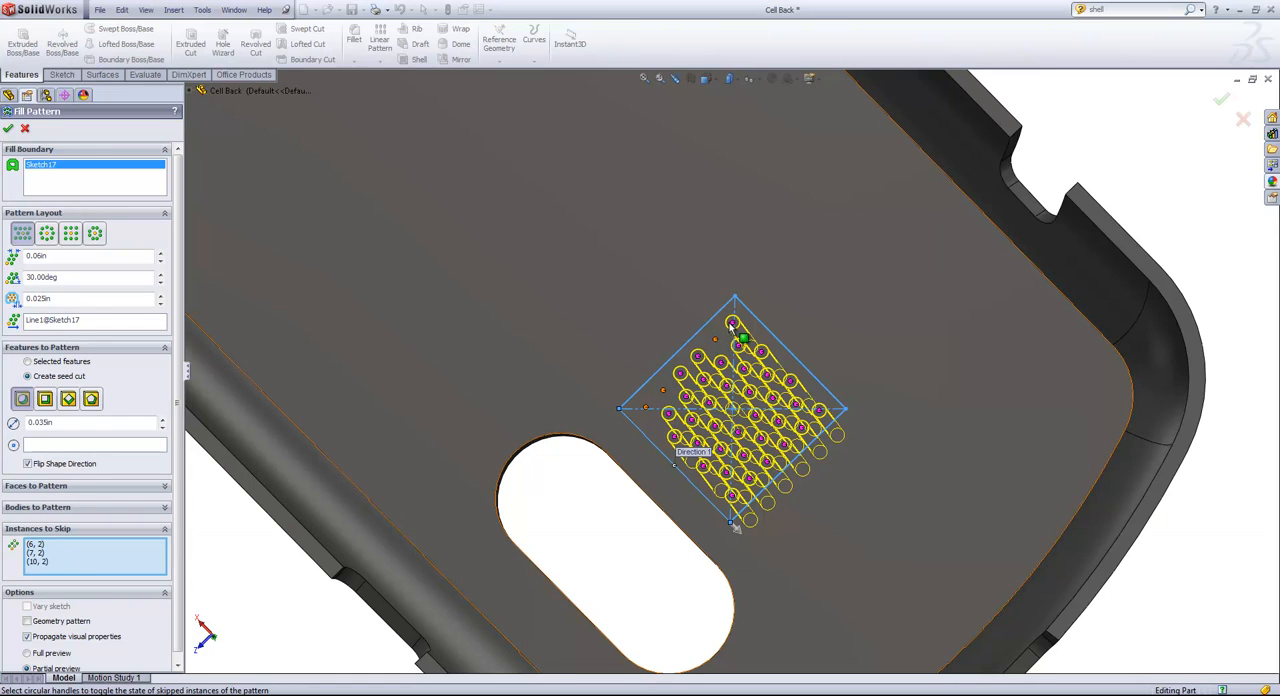
click(733, 322)
click(820, 412)
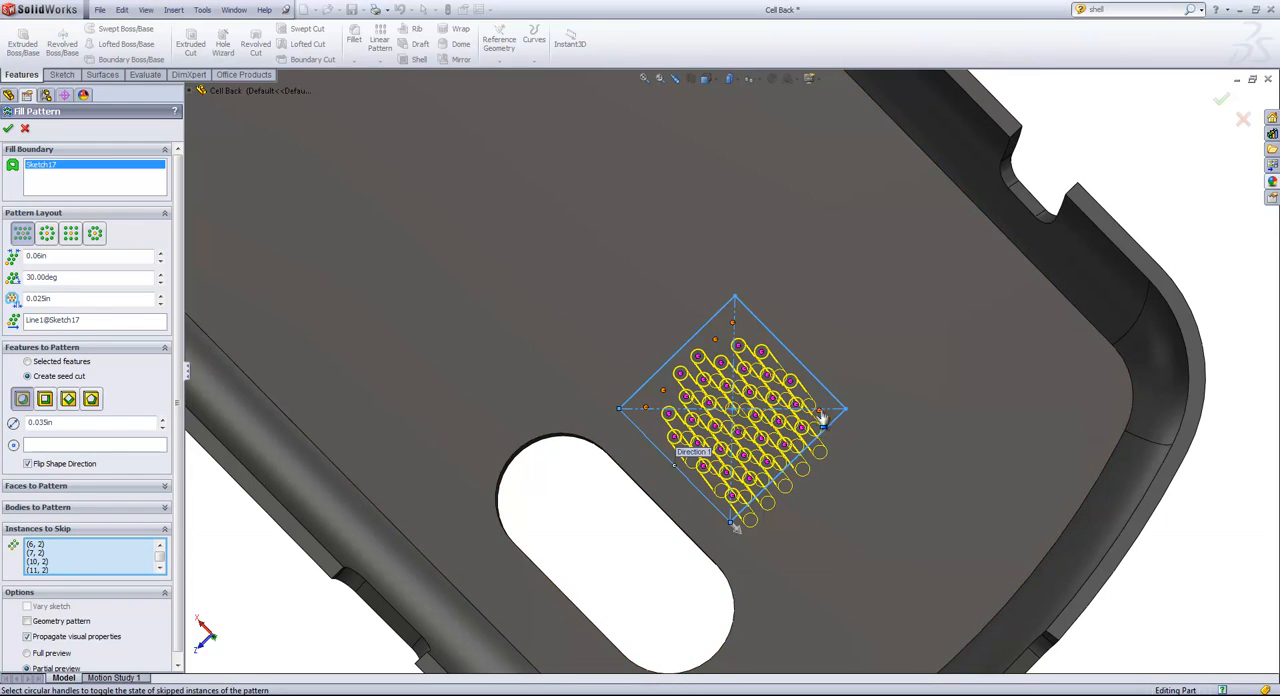
click(732, 496)
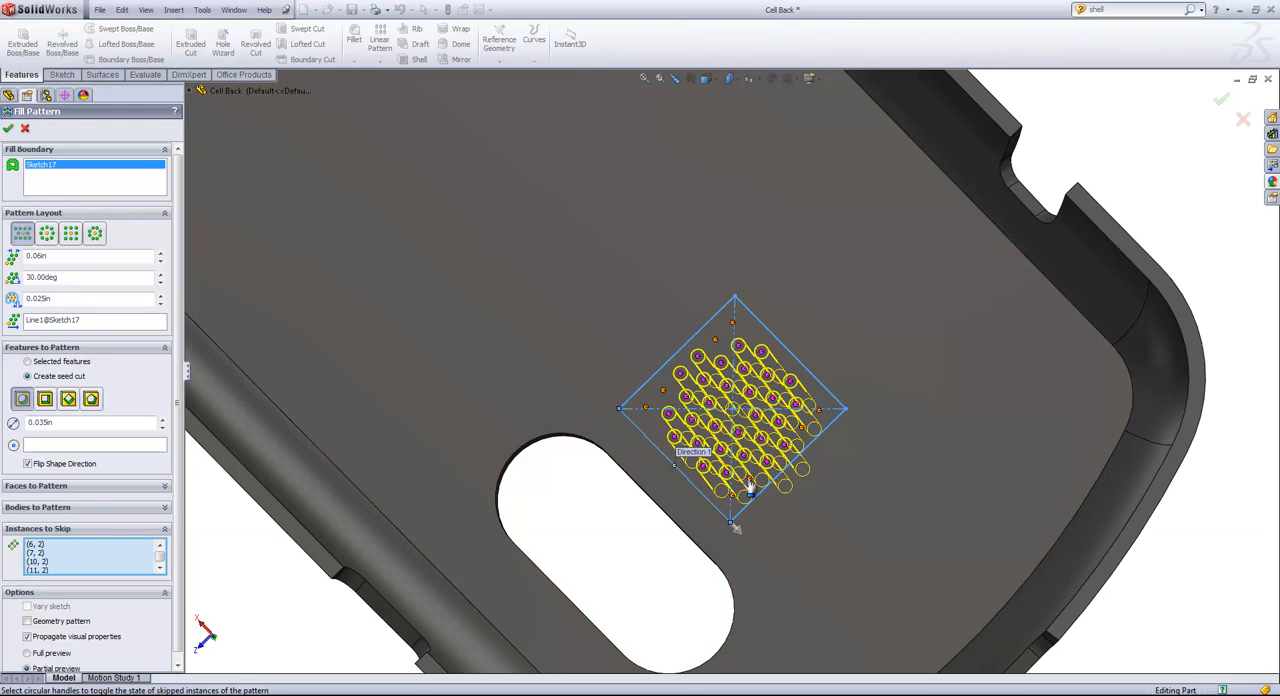
click(750, 486)
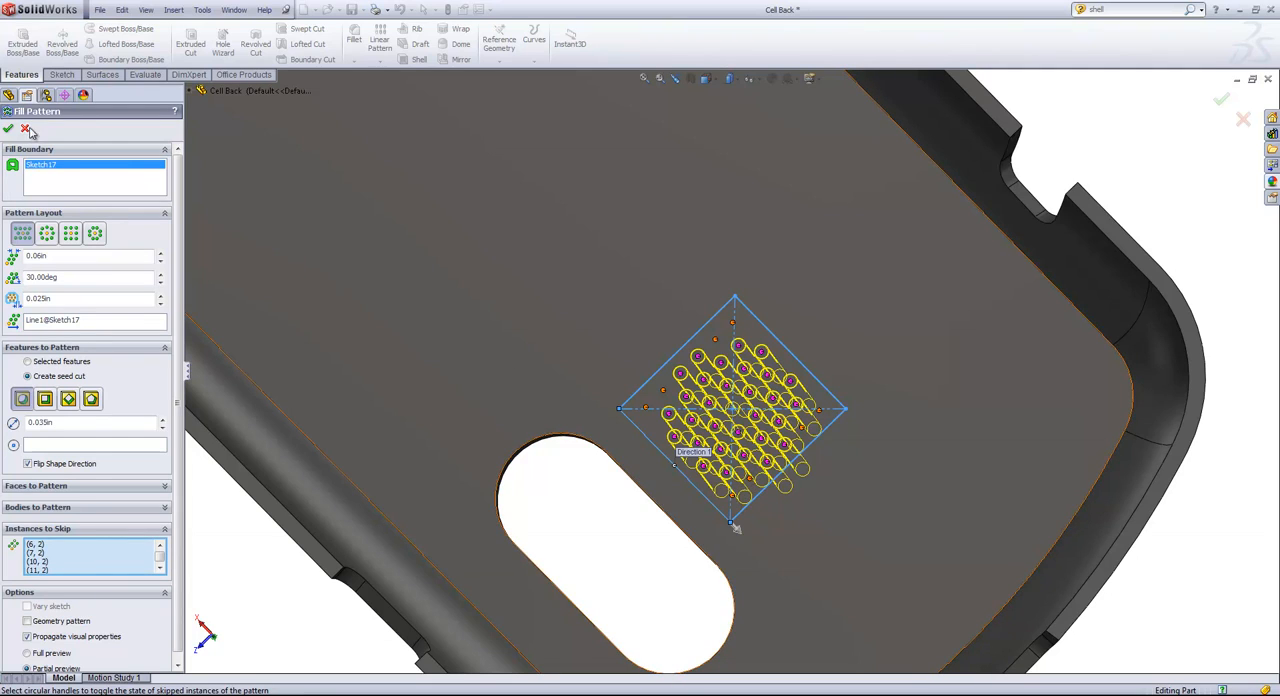
key(Return)
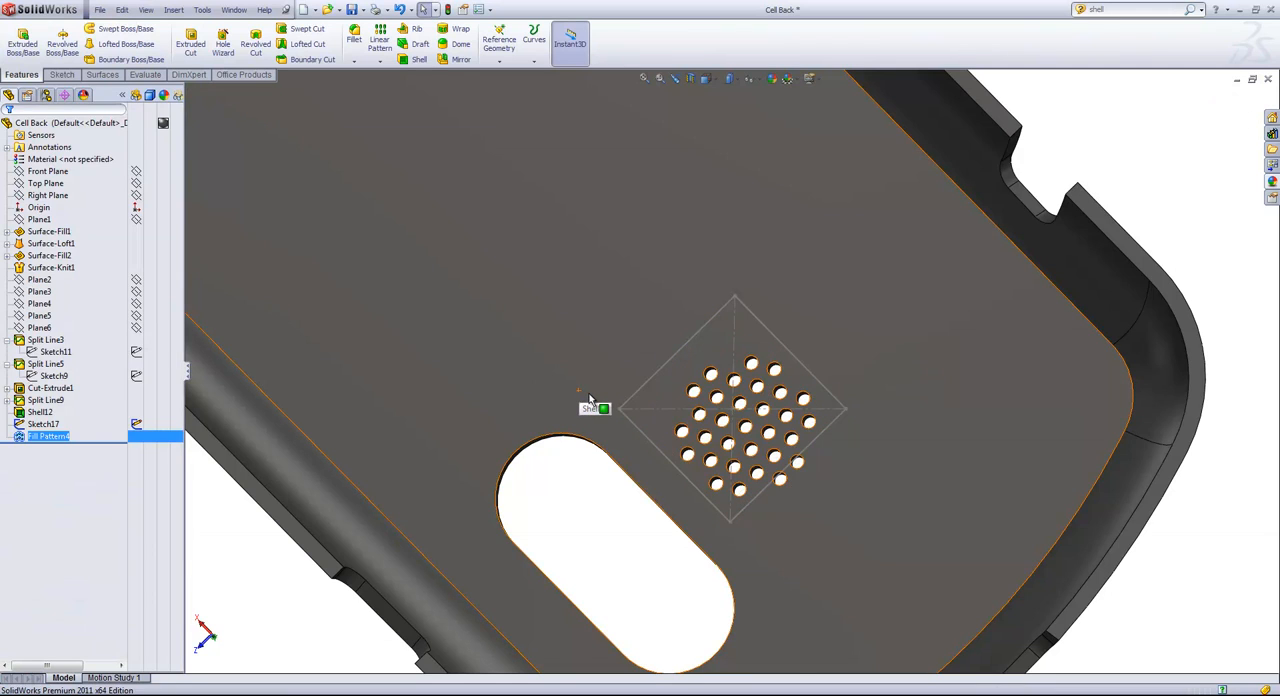
Hide the square boundary sketch around the grille holes on the inside of the case.
scroll(594, 403, up, 3)
mouse_move(594, 403)
middle_down()
mouse_move(620, 326)
mouse_move(789, 360)
mouse_move(755, 496)
mouse_move(747, 486)
middle_up()
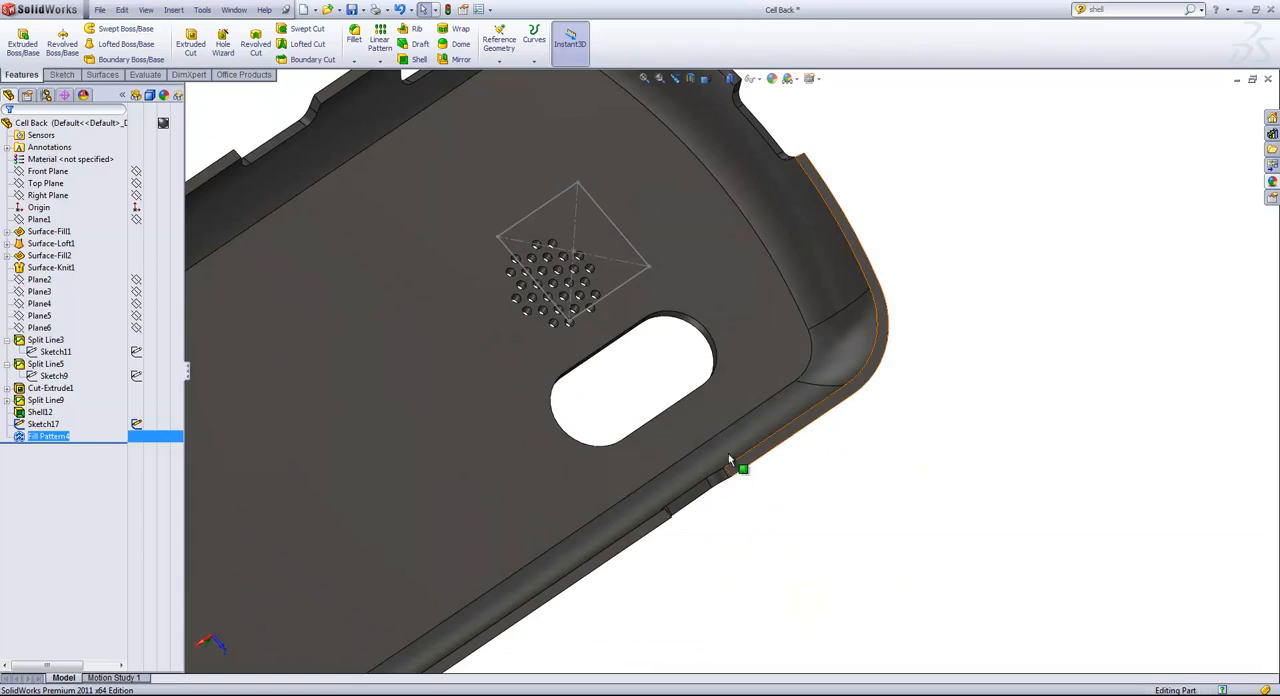
right_click(630, 287)
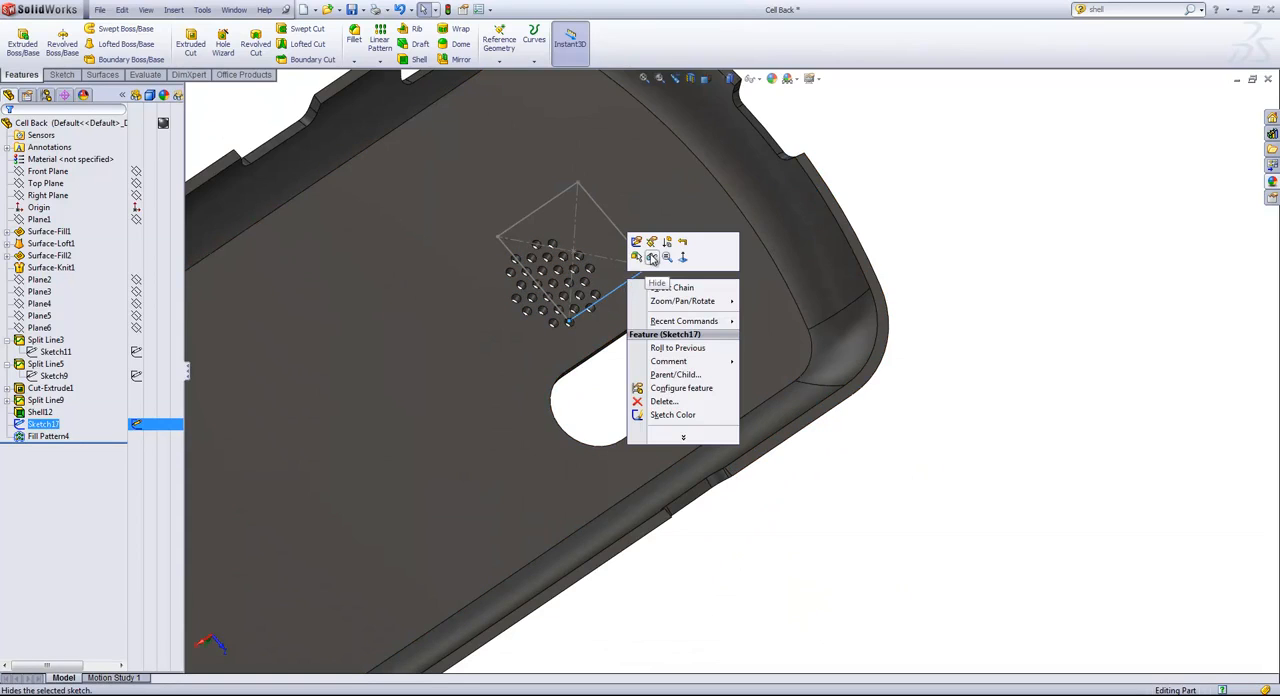
click(652, 258)
scroll(634, 357, up, 5)
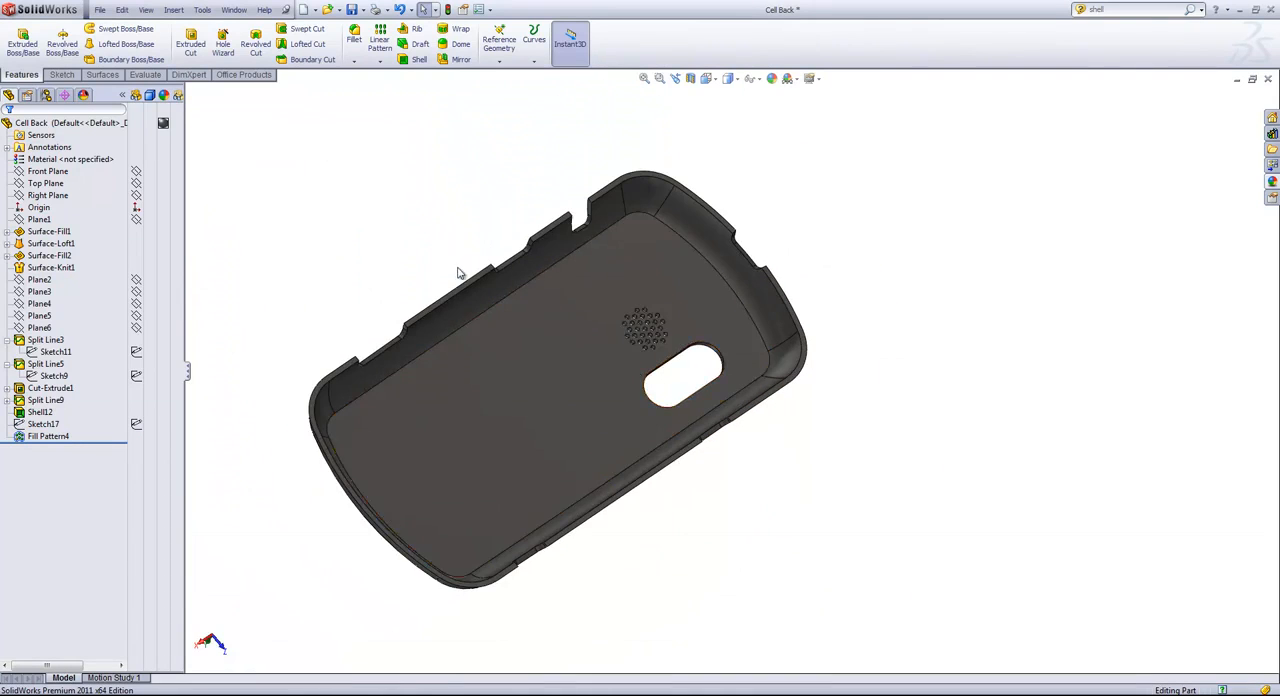